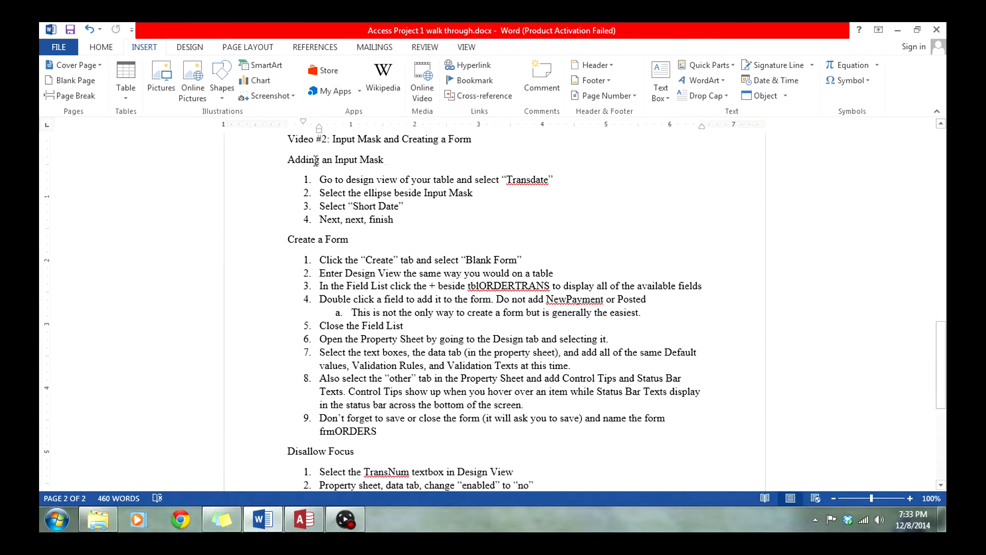
Step: Read through the walkthrough's instructions for adding an input mask, creating a form, disallowing focus and setting read-only
{"action": "scroll", "coordinate": [274, 361], "scroll_direction": "down", "scroll_amount": 3}
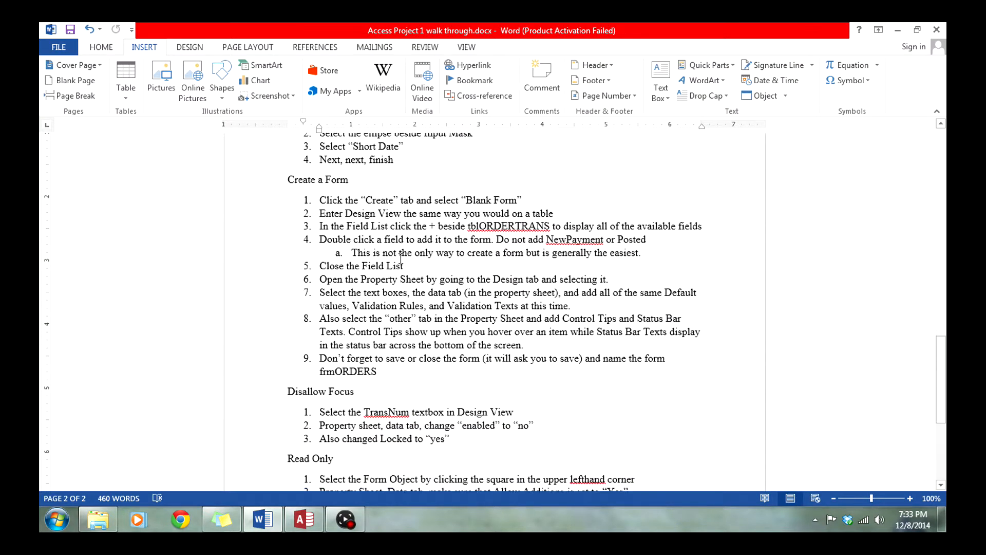
{"action": "scroll", "coordinate": [361, 344], "scroll_direction": "down", "scroll_amount": 1}
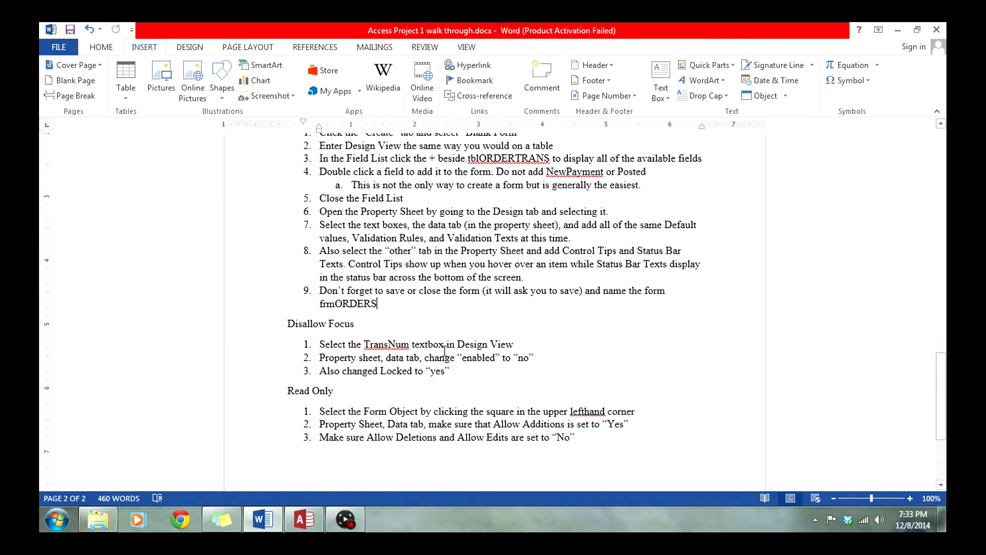
{"action": "scroll", "coordinate": [447, 350], "scroll_direction": "up", "scroll_amount": 3}
{"action": "scroll", "coordinate": [453, 347], "scroll_direction": "up", "scroll_amount": 1}
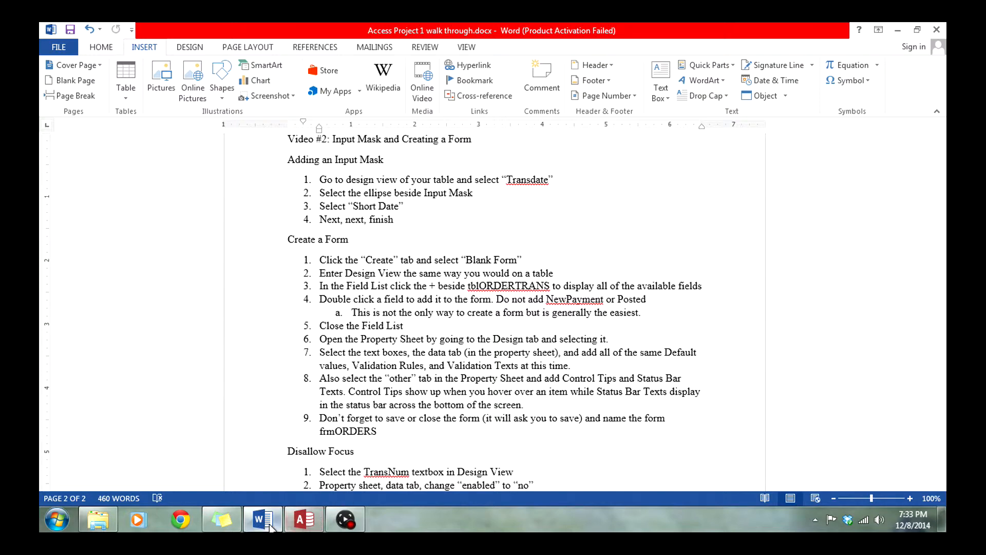
Step: Switch to Access, apply the Short Date input mask to the Transdate field of tblORDERTRANS in Design view, and save the table
{"action": "left_click", "coordinate": [298, 523]}
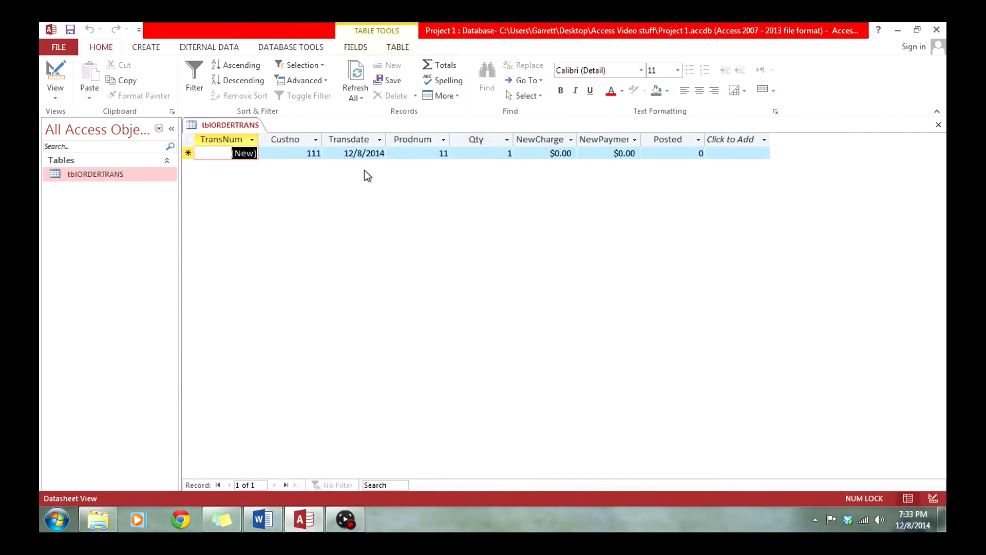
{"action": "left_click", "coordinate": [934, 498]}
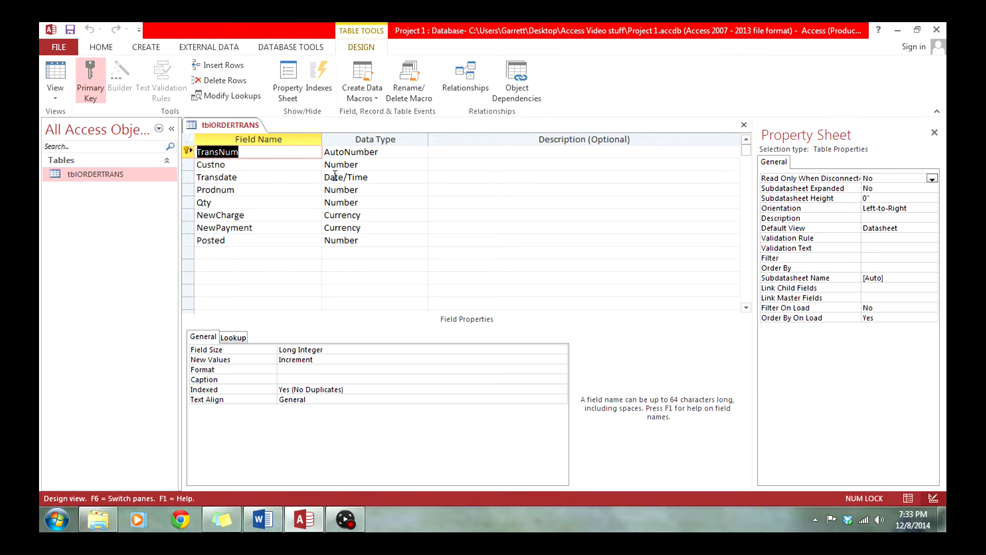
{"action": "left_click", "coordinate": [349, 176]}
{"action": "left_click", "coordinate": [459, 359]}
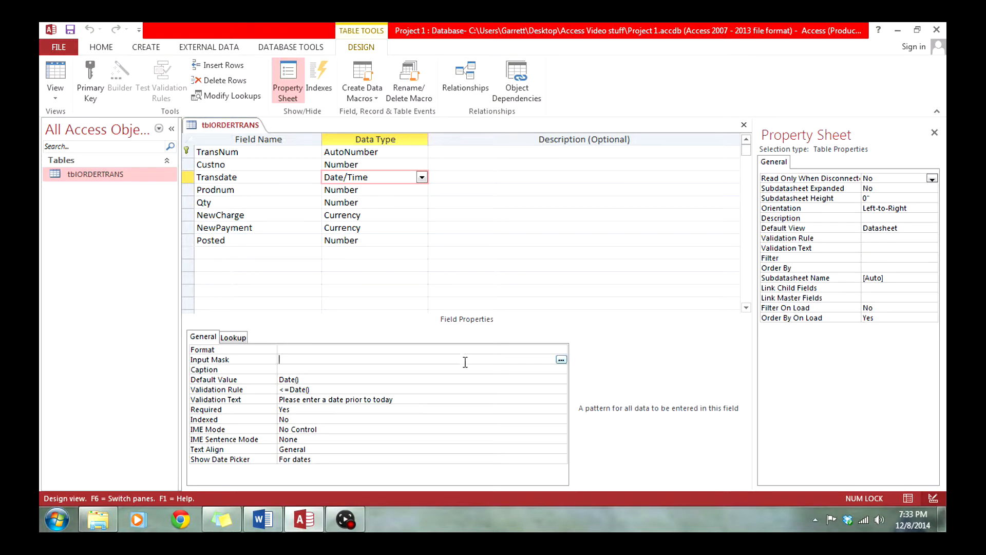
{"action": "left_click", "coordinate": [561, 360]}
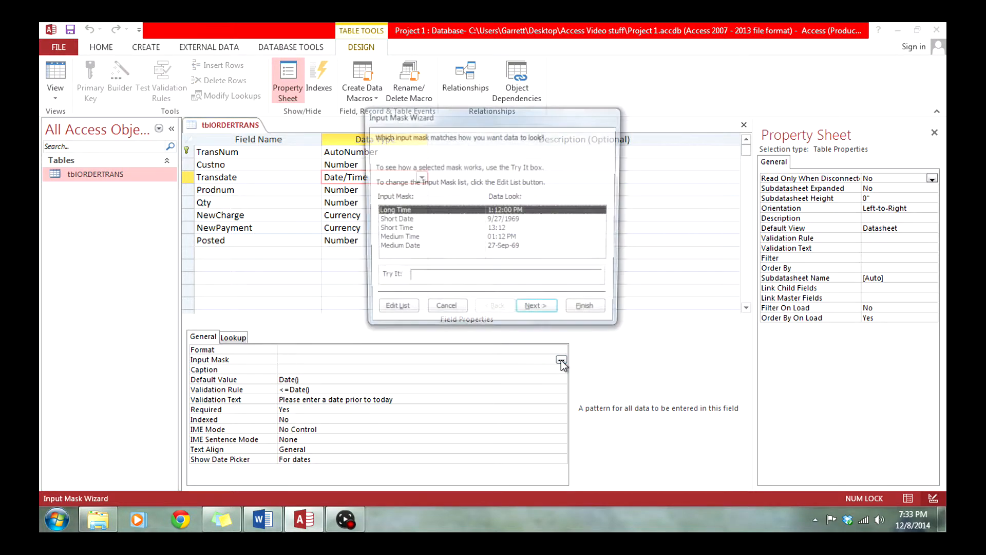
{"action": "left_click", "coordinate": [488, 222]}
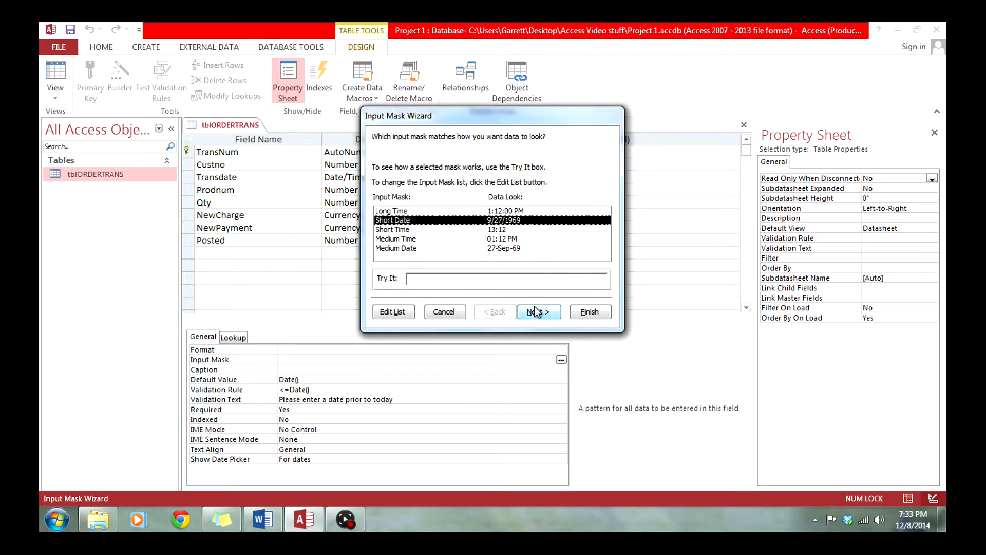
{"action": "left_click", "coordinate": [537, 311]}
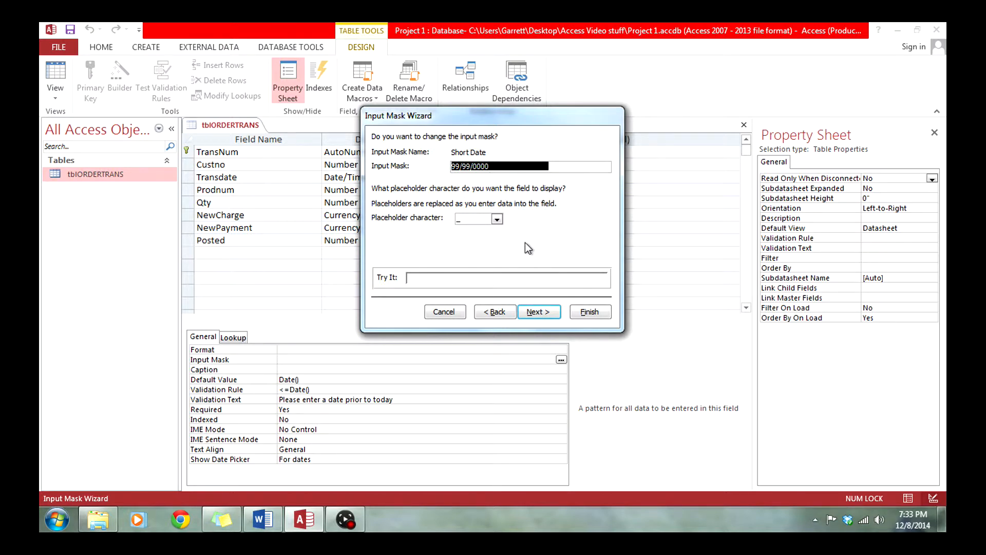
{"action": "left_click", "coordinate": [554, 312]}
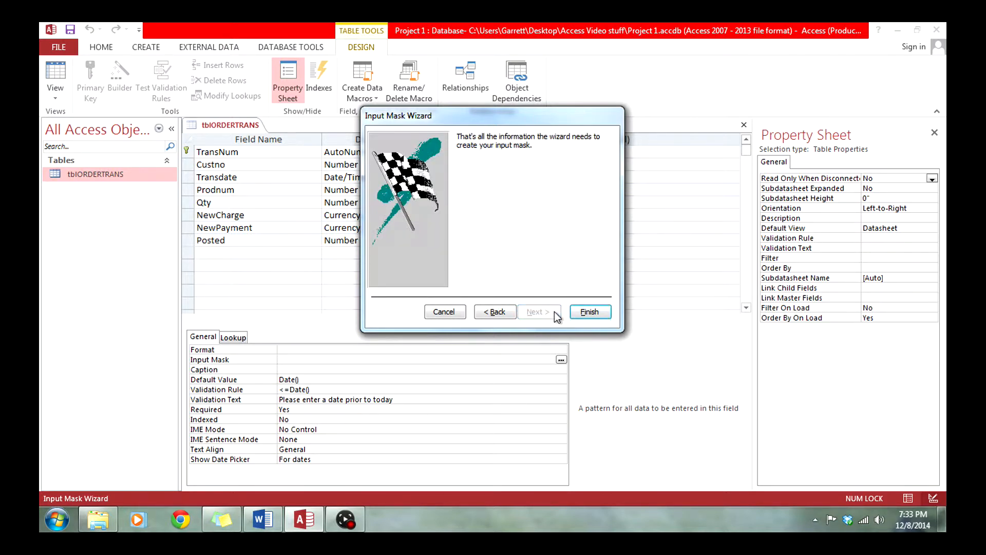
{"action": "left_click", "coordinate": [590, 312]}
{"action": "left_click", "coordinate": [450, 370]}
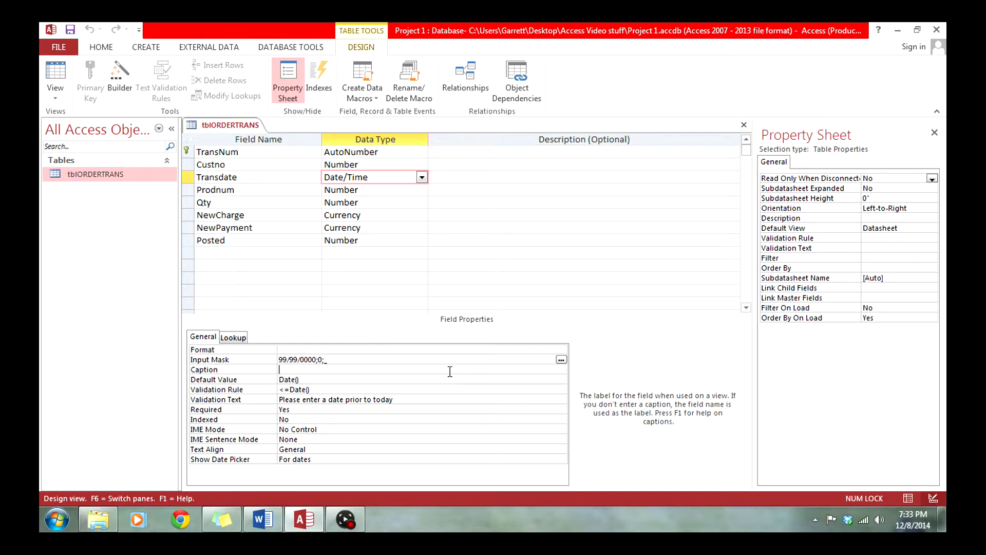
{"action": "key", "text": "ctrl+s"}
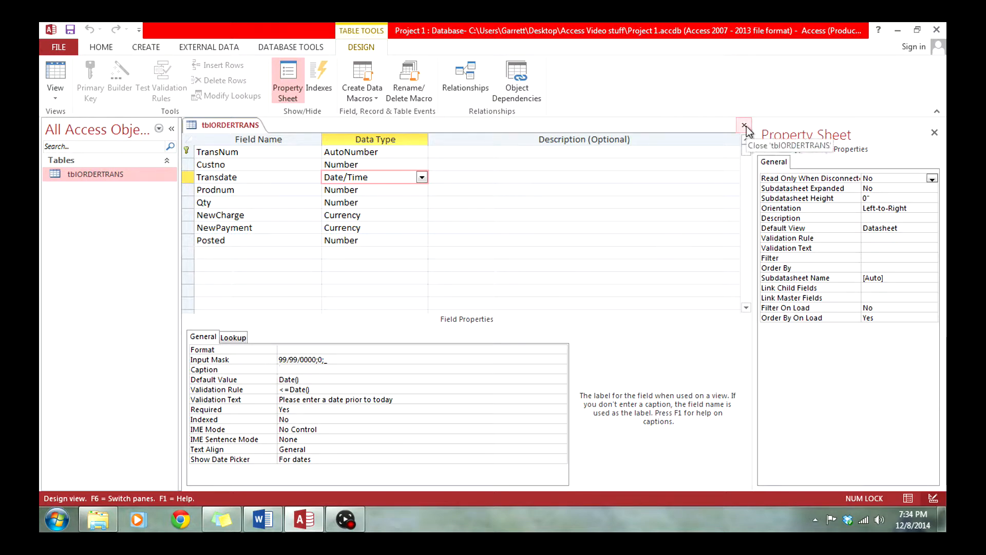
Step: Switch to Word to check the Create a Form instructions and return to Access
{"action": "left_click", "coordinate": [263, 519]}
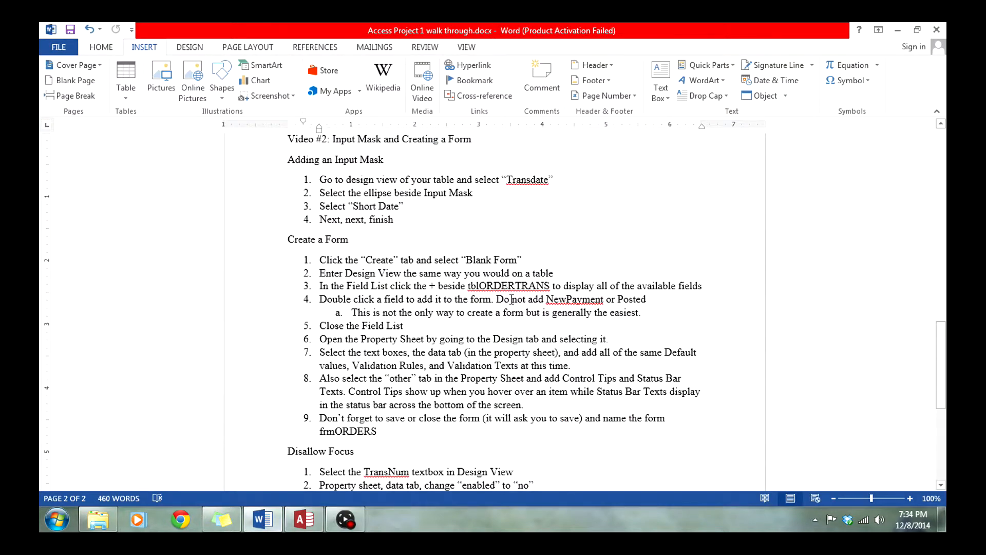
{"action": "scroll", "coordinate": [512, 295], "scroll_direction": "down", "scroll_amount": 3}
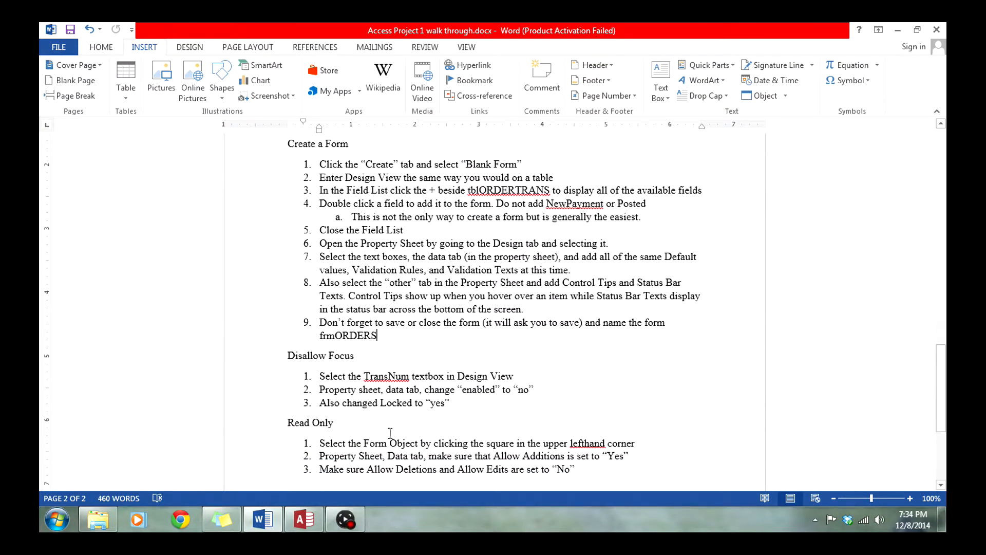
{"action": "left_click", "coordinate": [305, 519]}
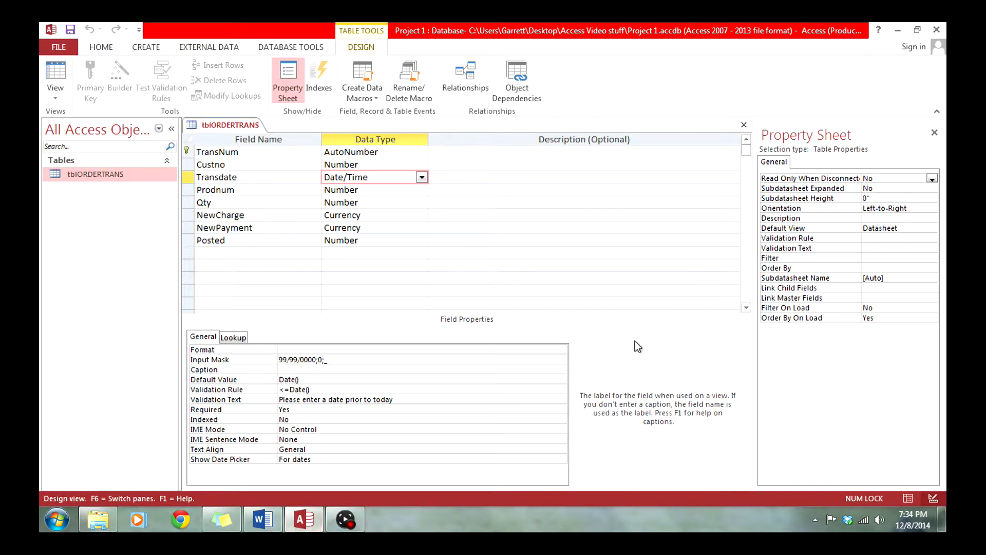
Step: With the table closed, create a blank form in Design view and expand tblORDERTRANS in the Field List
{"action": "left_click", "coordinate": [744, 124]}
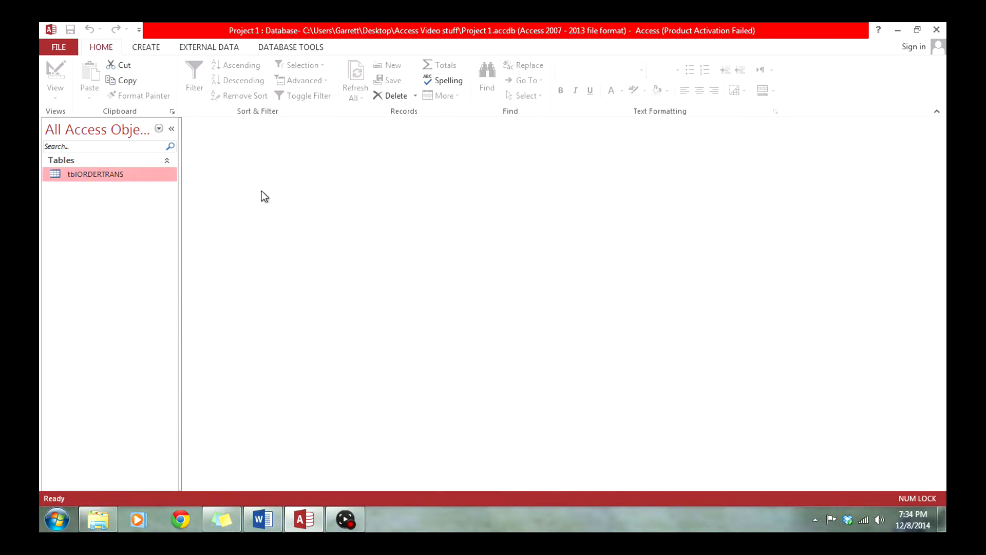
{"action": "left_click", "coordinate": [146, 48]}
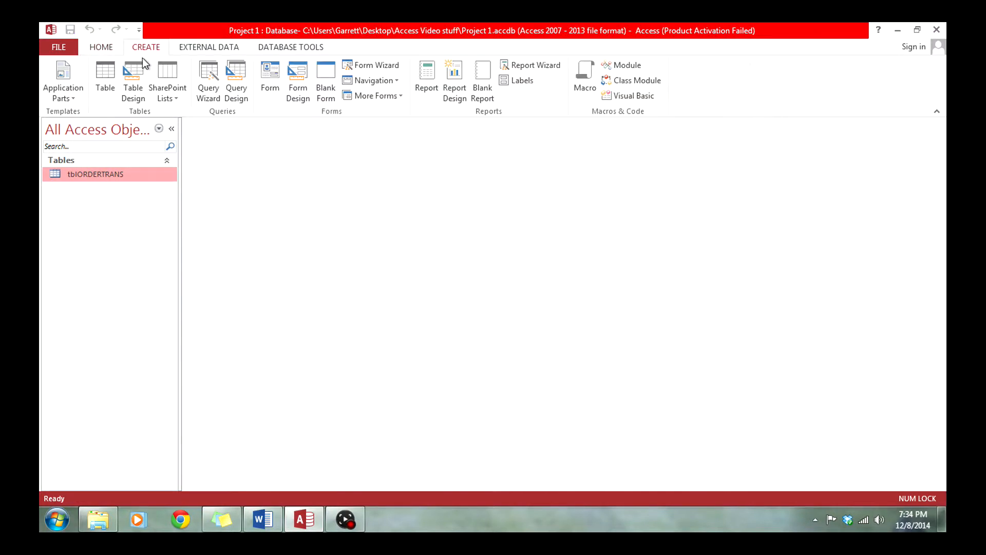
{"action": "left_click", "coordinate": [324, 91]}
{"action": "left_click", "coordinate": [332, 82]}
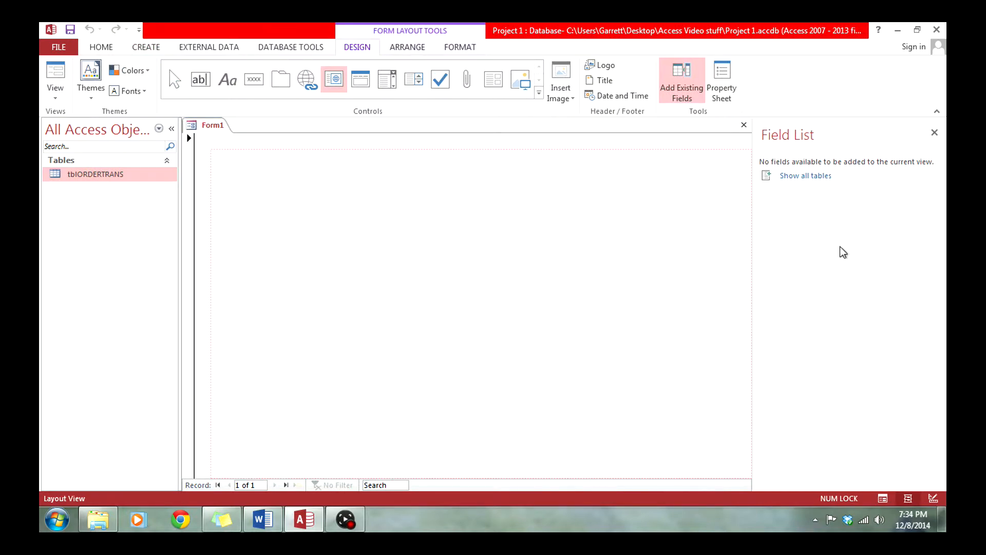
{"action": "left_click", "coordinate": [933, 499]}
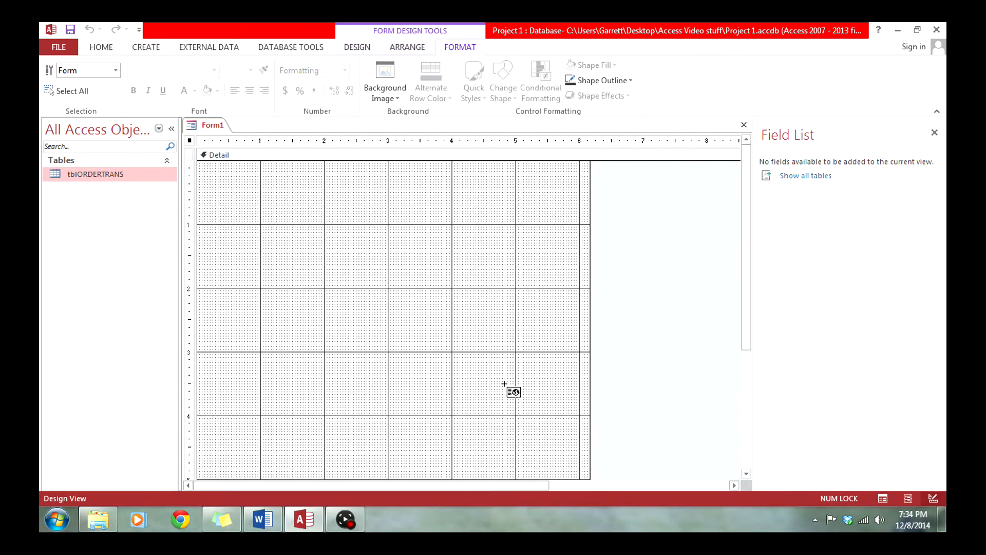
{"action": "left_click", "coordinate": [815, 176]}
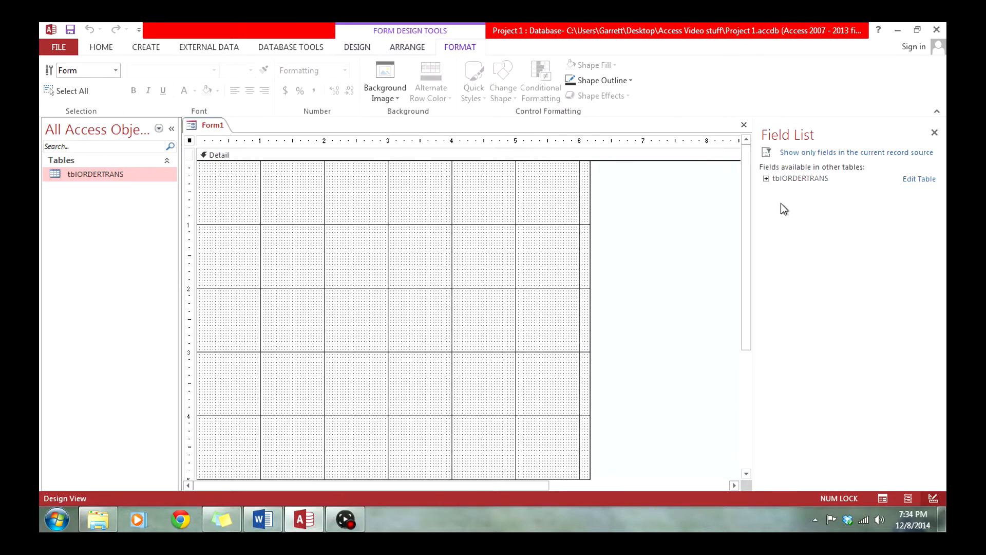
{"action": "left_click", "coordinate": [767, 178]}
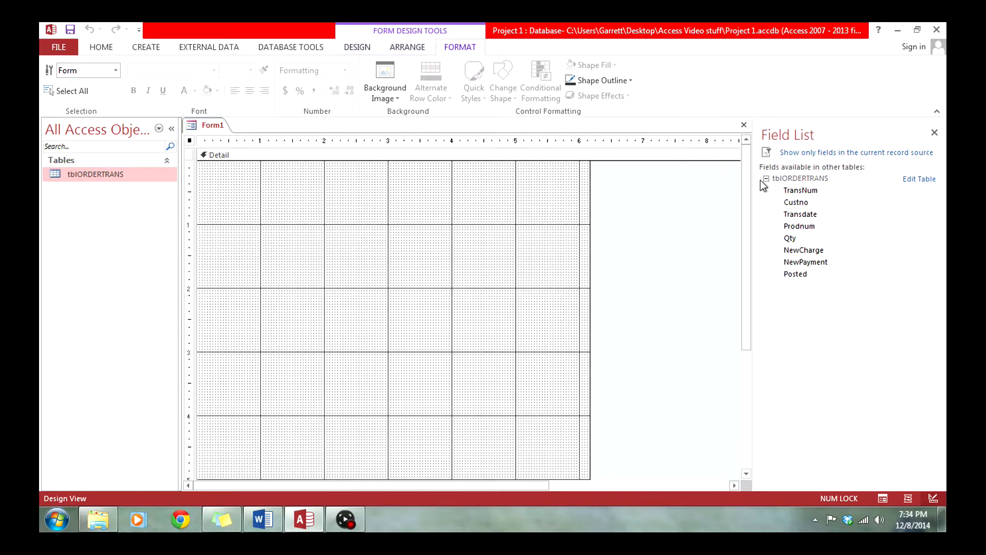
{"action": "left_click", "coordinate": [811, 192]}
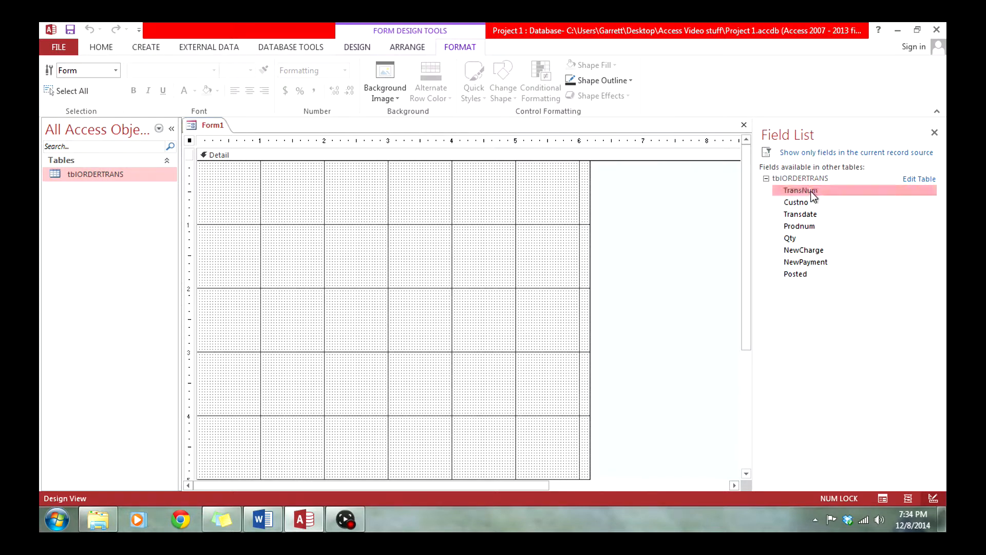
{"action": "double_click", "coordinate": [811, 192]}
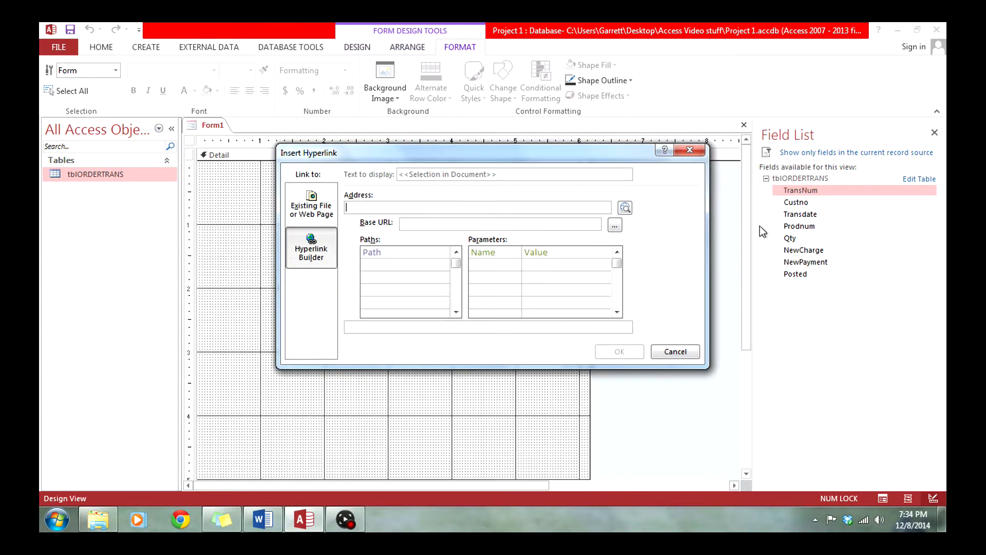
{"action": "left_click", "coordinate": [674, 352]}
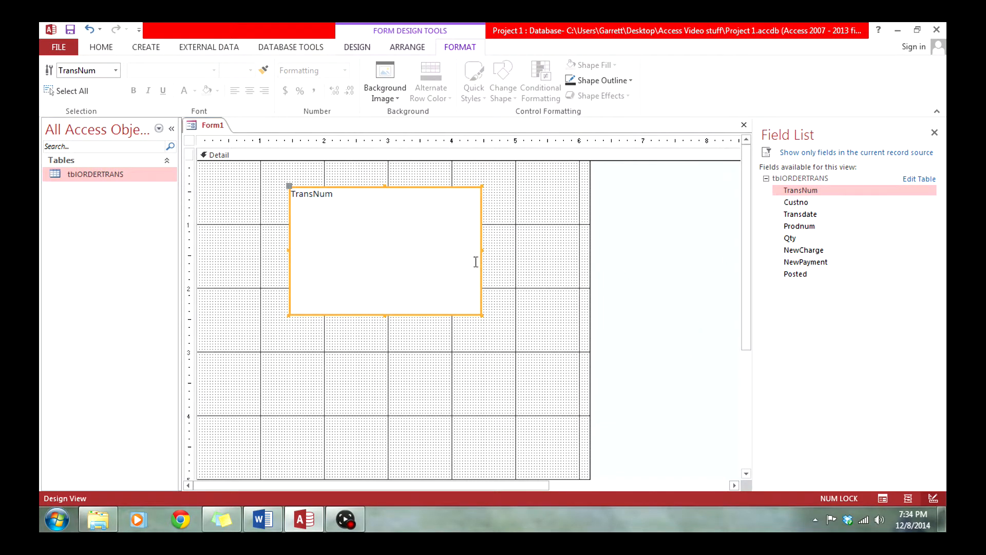
{"action": "key", "text": "Delete"}
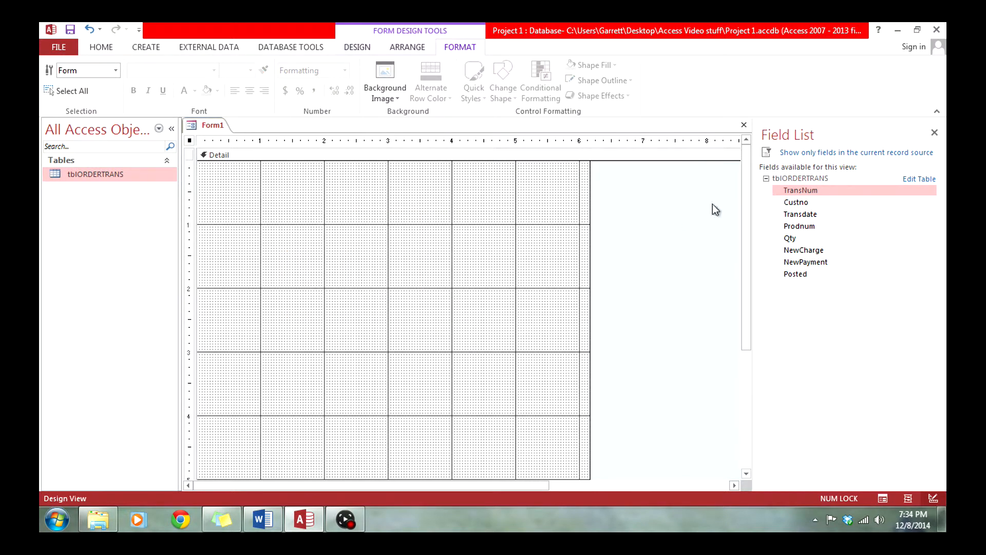
{"action": "double_click", "coordinate": [800, 202]}
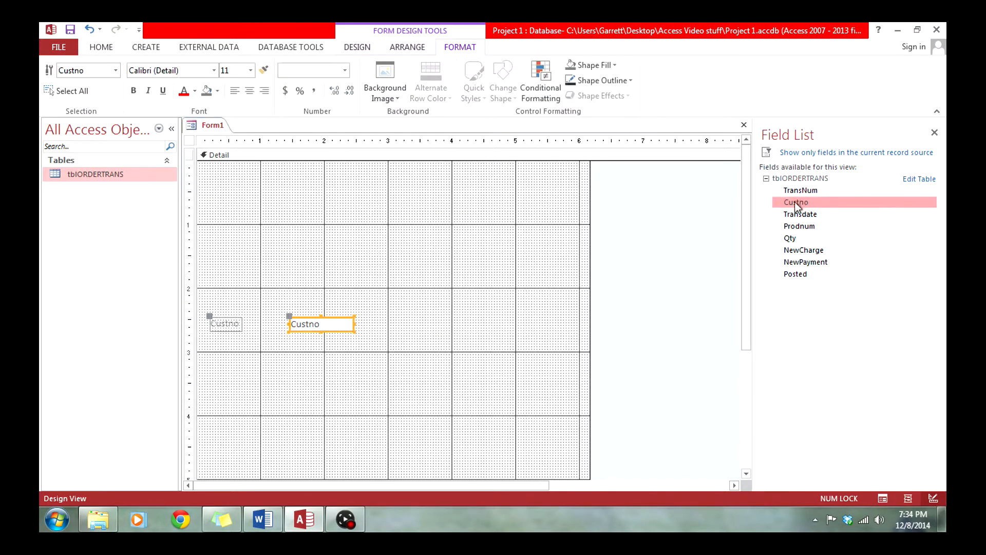
{"action": "double_click", "coordinate": [797, 190]}
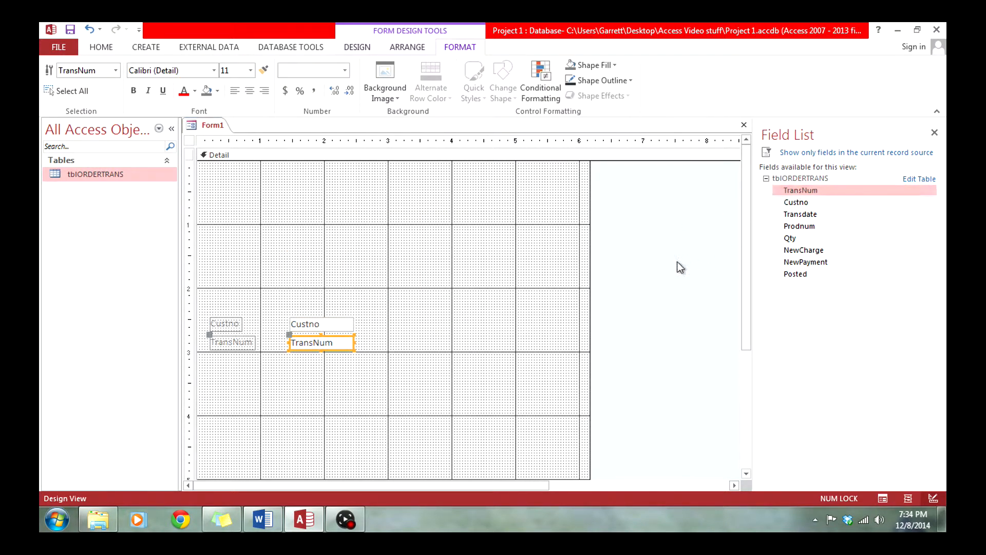
{"action": "key", "text": "ctrl+z"}
{"action": "key", "text": "ctrl+z"}
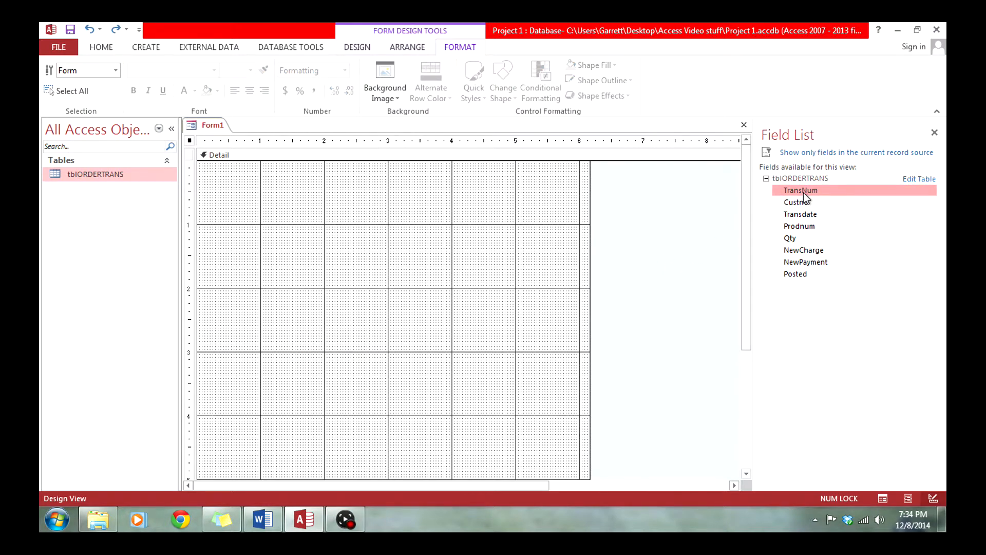
Step: Add the TransNum, Custno, Transdate, Prodnum, Qty and NewCharge fields to the form in that order
{"action": "double_click", "coordinate": [804, 192]}
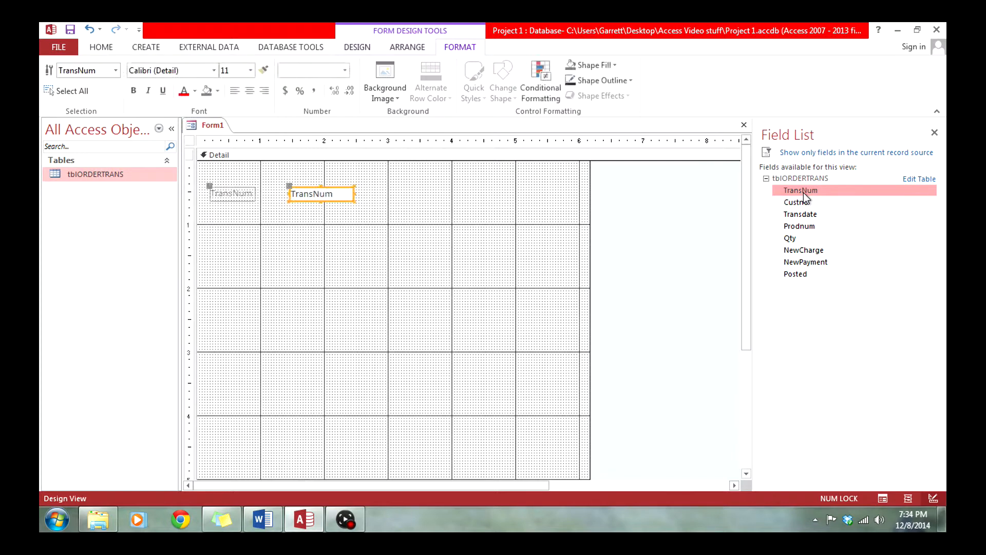
{"action": "double_click", "coordinate": [796, 204]}
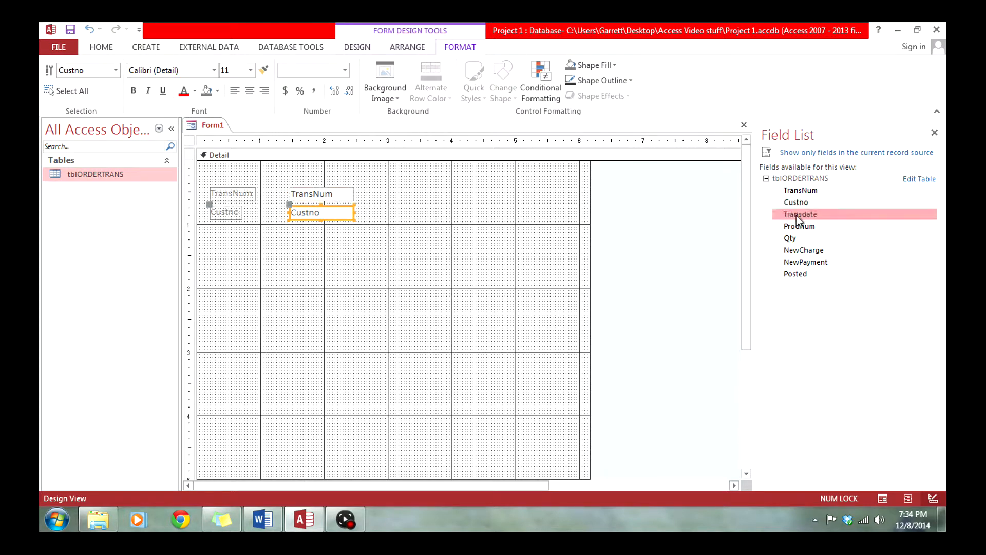
{"action": "double_click", "coordinate": [797, 215]}
{"action": "left_click", "coordinate": [804, 227]}
{"action": "double_click", "coordinate": [804, 227]}
{"action": "double_click", "coordinate": [794, 239]}
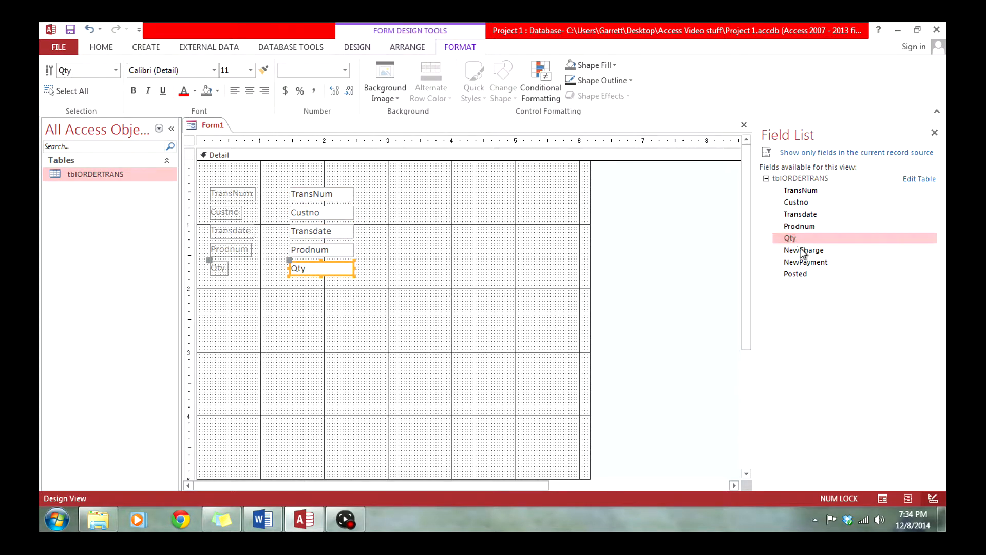
{"action": "double_click", "coordinate": [801, 249]}
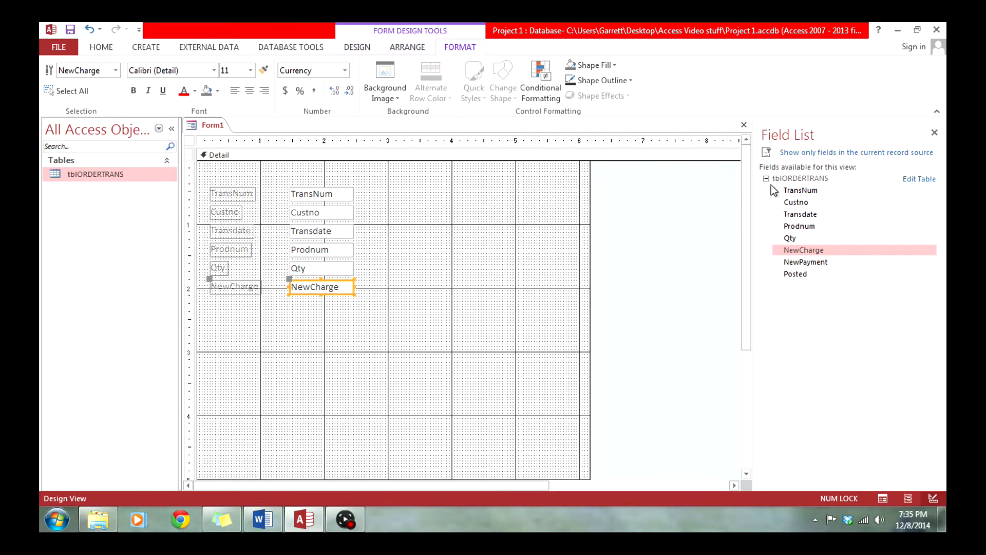
Step: Replace the Field List with the Property Sheet and switch to the walkthrough document in Word
{"action": "left_click", "coordinate": [934, 132]}
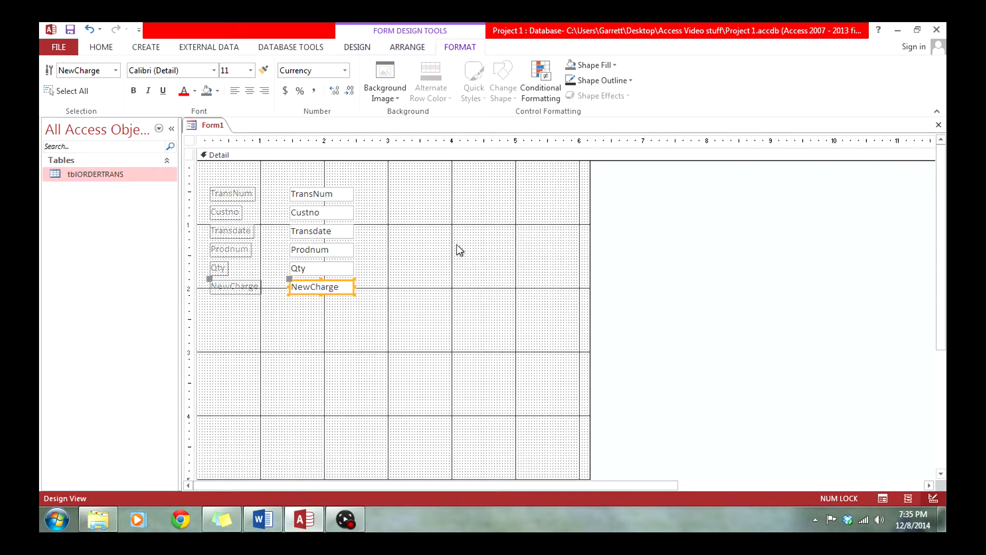
{"action": "left_click", "coordinate": [357, 48]}
{"action": "left_click", "coordinate": [721, 82]}
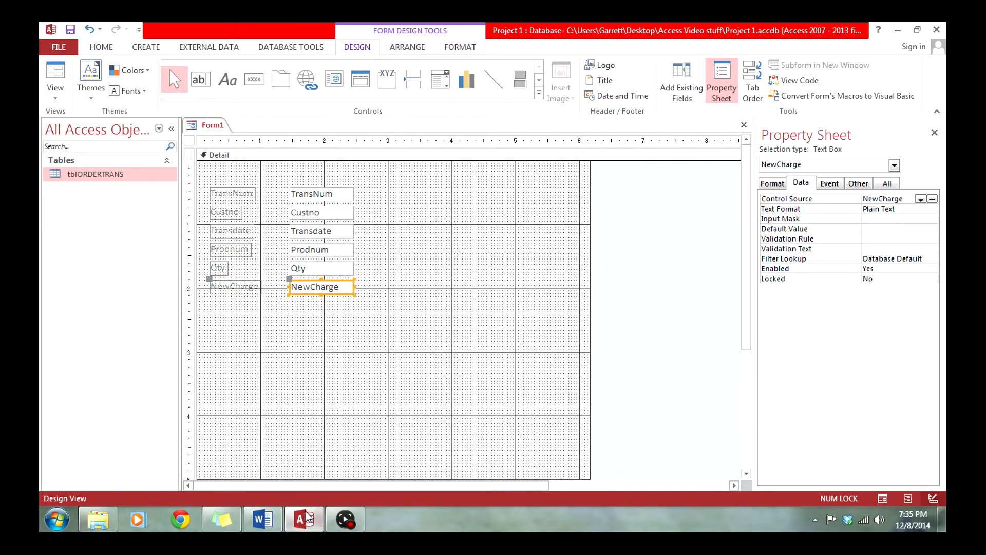
{"action": "left_click", "coordinate": [263, 519]}
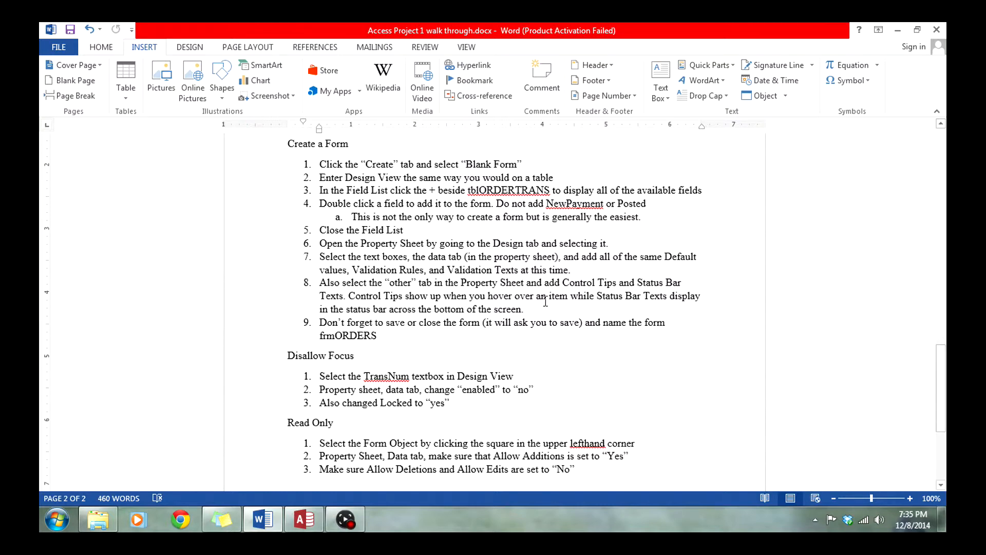
Step: Return to Access and give the Custno text box a default value of 111 and the validation rule >=100 And <=999
{"action": "left_click", "coordinate": [305, 518]}
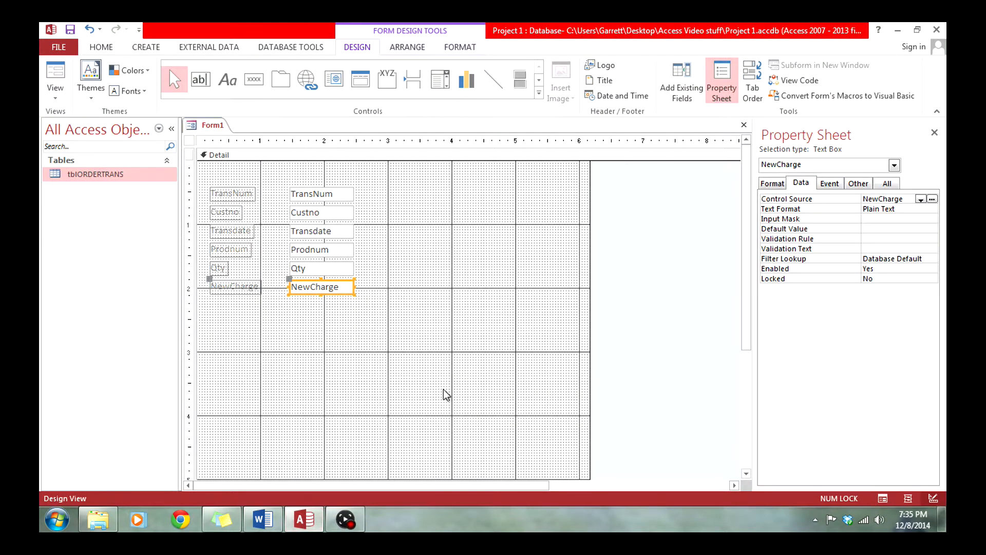
{"action": "left_click", "coordinate": [326, 195]}
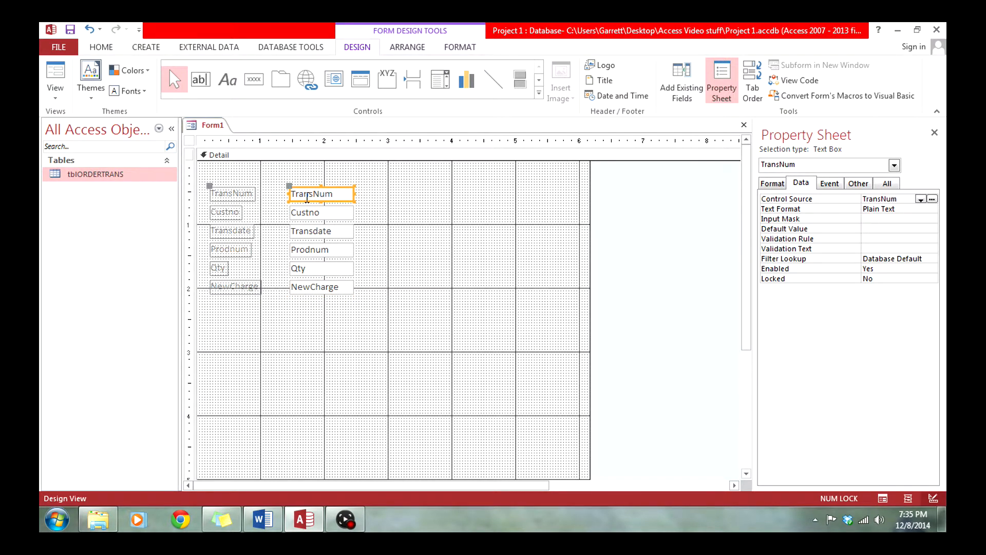
{"action": "left_click", "coordinate": [317, 214]}
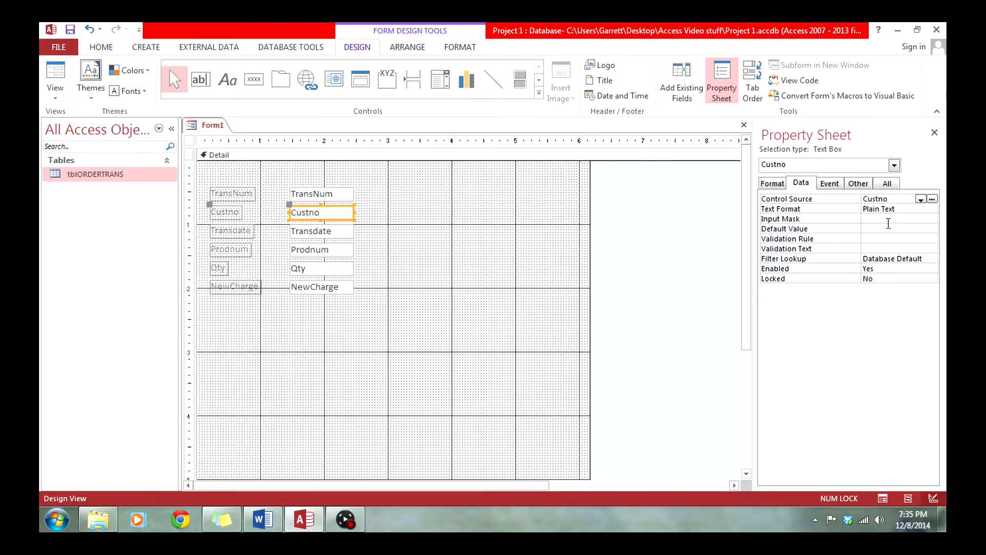
{"action": "left_click", "coordinate": [889, 226]}
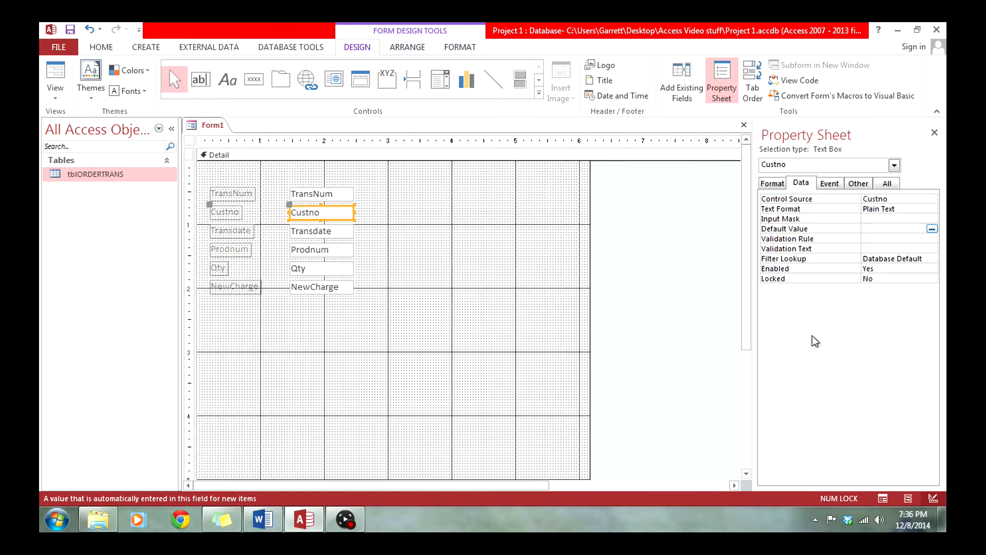
{"action": "type", "text": "111"}
{"action": "key", "text": "Down"}
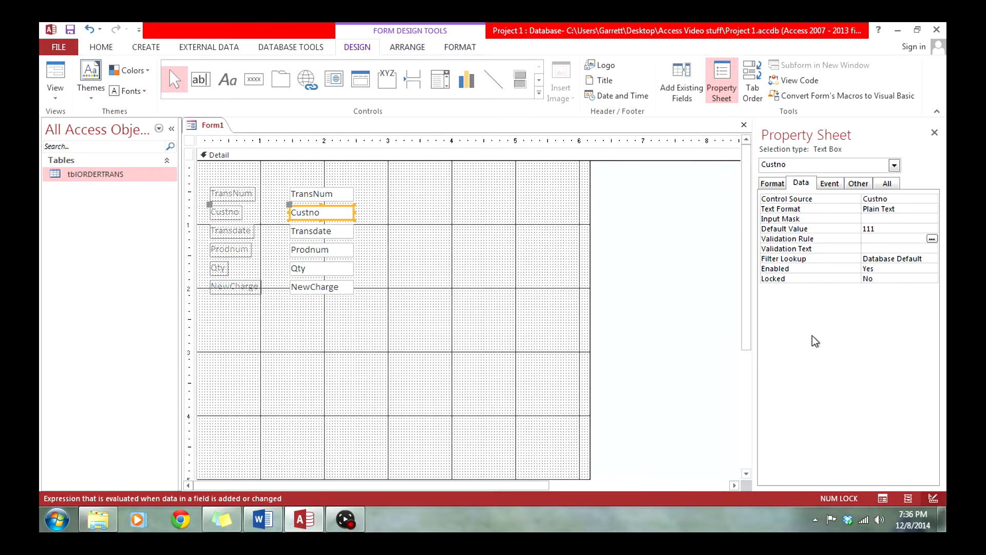
{"action": "type", "text": ">=100 and <=999"}
{"action": "key", "text": "Return"}
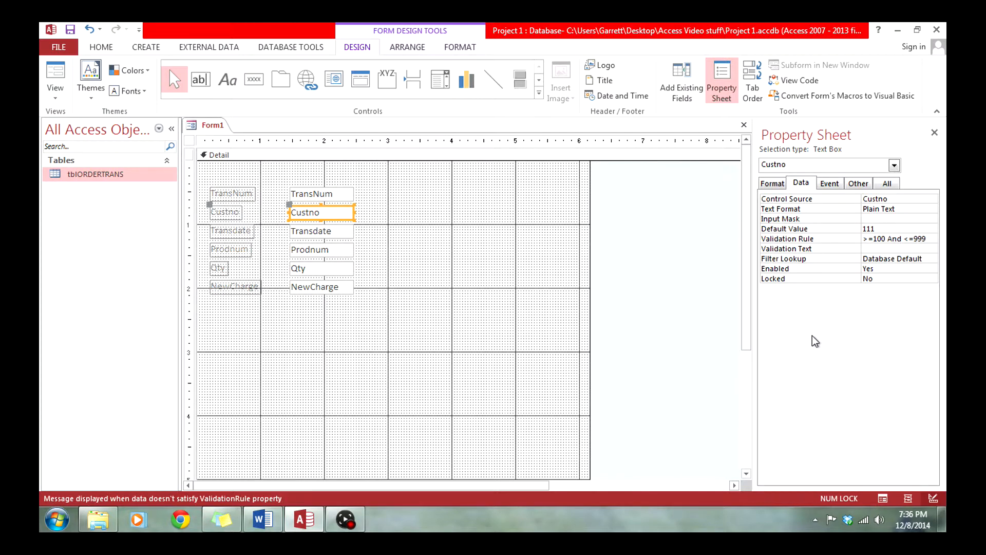
Step: Set the Custno text box's validation text to "Must be three digits"
{"action": "type", "text": "Must be great"}
{"action": "key", "text": "BackSpace"}
{"action": "key", "text": "BackSpace"}
{"action": "key", "text": "BackSpace"}
{"action": "key", "text": "BackSpace"}
{"action": "key", "text": "BackSpace"}
{"action": "type", "text": "three digits"}
{"action": "key", "text": "Return"}
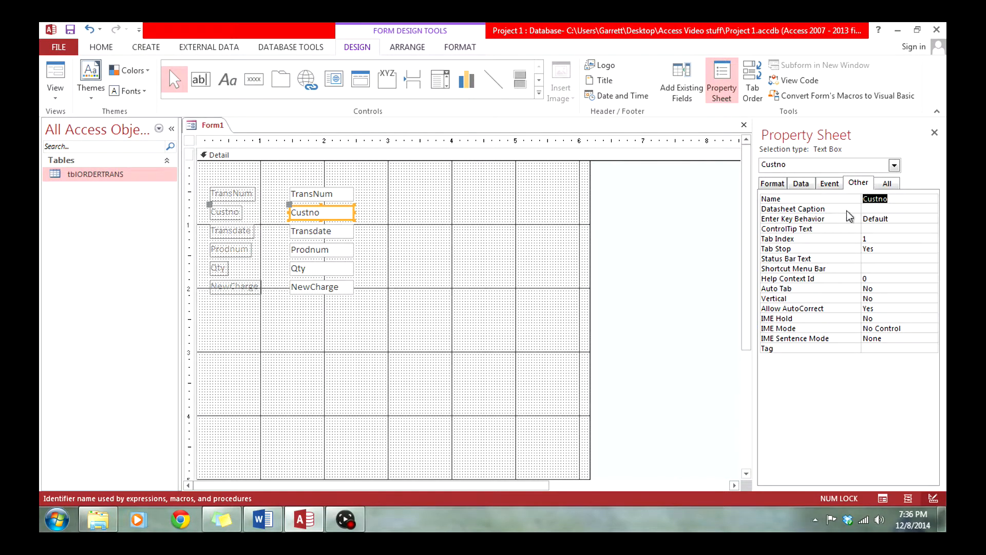
Step: Give Custno the ControlTip text "Must be three digits" and the status bar text "Please enter the three digit customer number"
{"action": "left_click", "coordinate": [875, 229]}
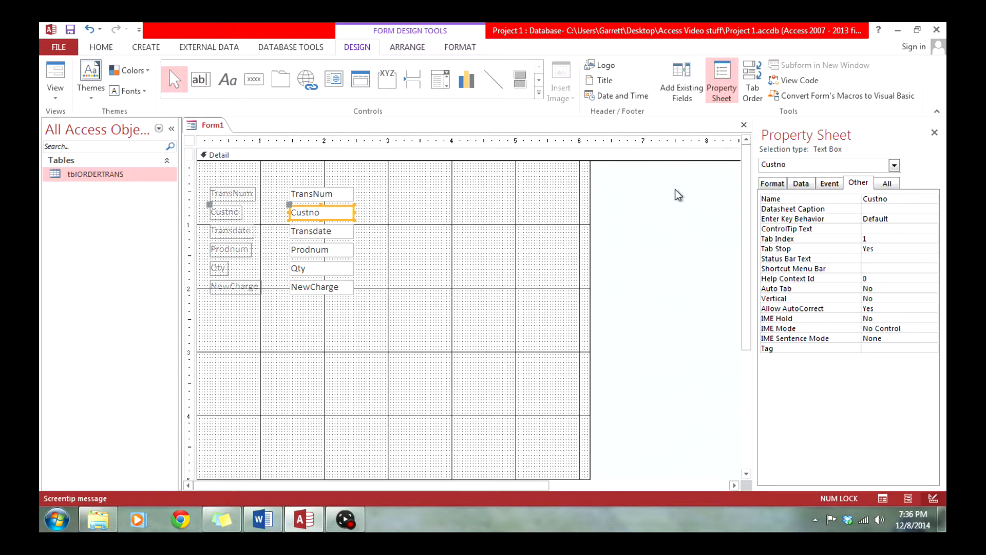
{"action": "type", "text": "Must be three digits"}
{"action": "left_click", "coordinate": [867, 260]}
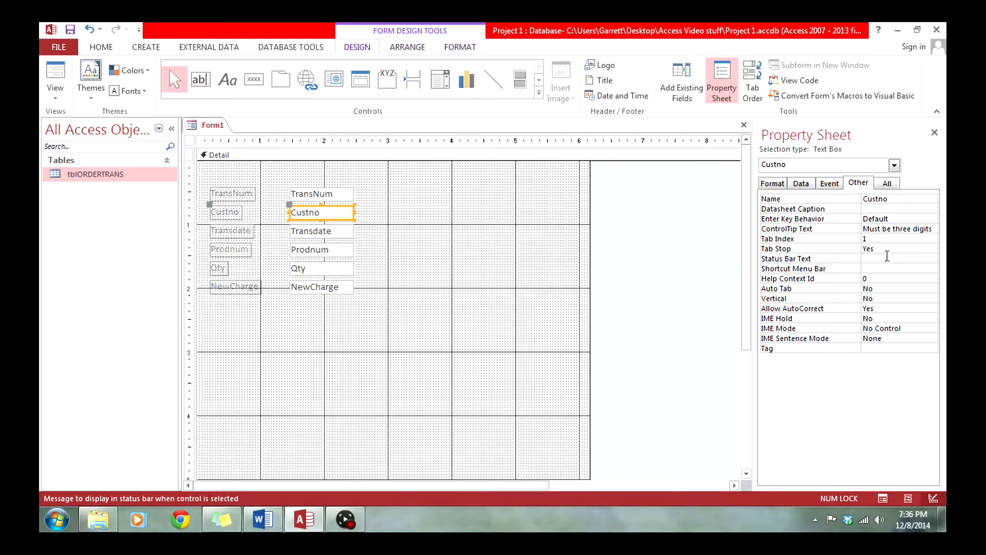
{"action": "type", "text": "Please enter th"}
{"action": "type", "text": "e three digit c"}
{"action": "type", "text": "ustomer number"}
{"action": "key", "text": "Return"}
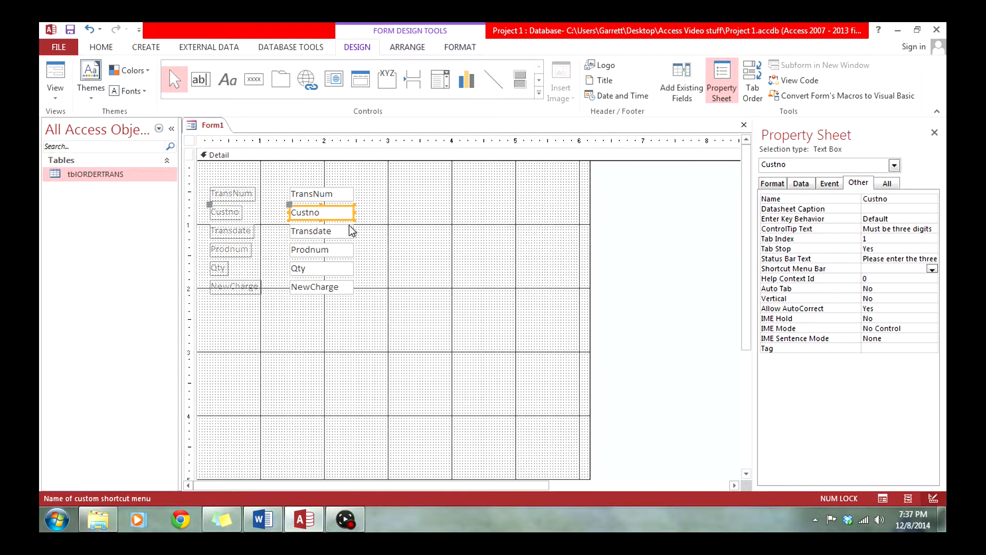
Step: Set the Transdate text box's ControlTip text to "Enter the transaction date"
{"action": "left_click", "coordinate": [327, 231]}
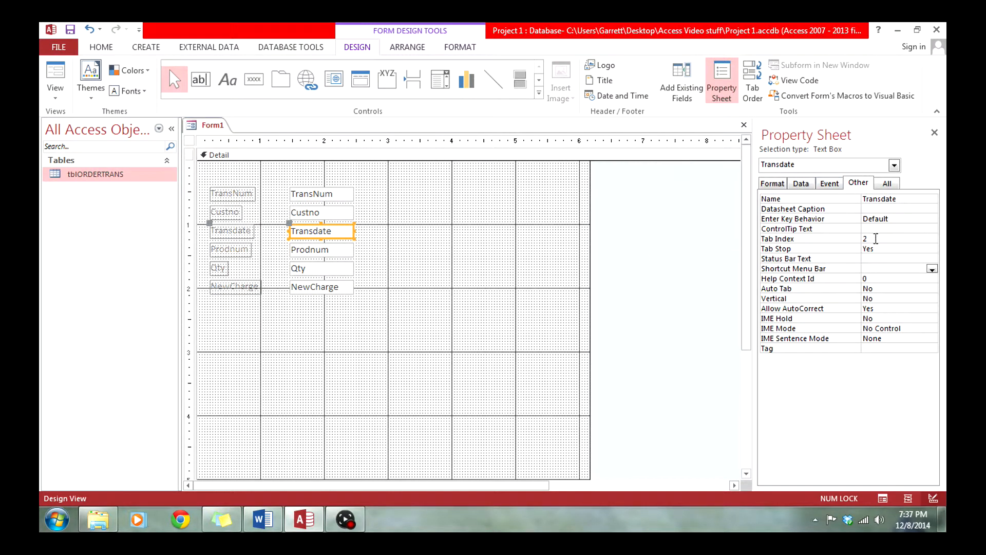
{"action": "left_click", "coordinate": [908, 230]}
{"action": "type", "text": "Ente"}
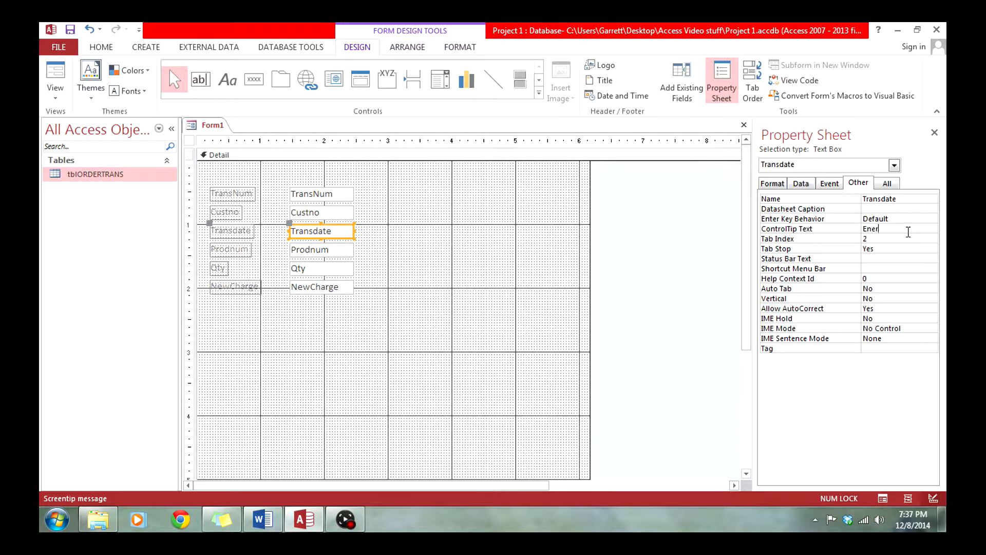
{"action": "type", "text": "r the "}
{"action": "type", "text": "transaction dat"}
{"action": "type", "text": "e"}
Step: Set the Transdate text box's status bar text to "Please enter the date of the transaction"
{"action": "left_click", "coordinate": [870, 258]}
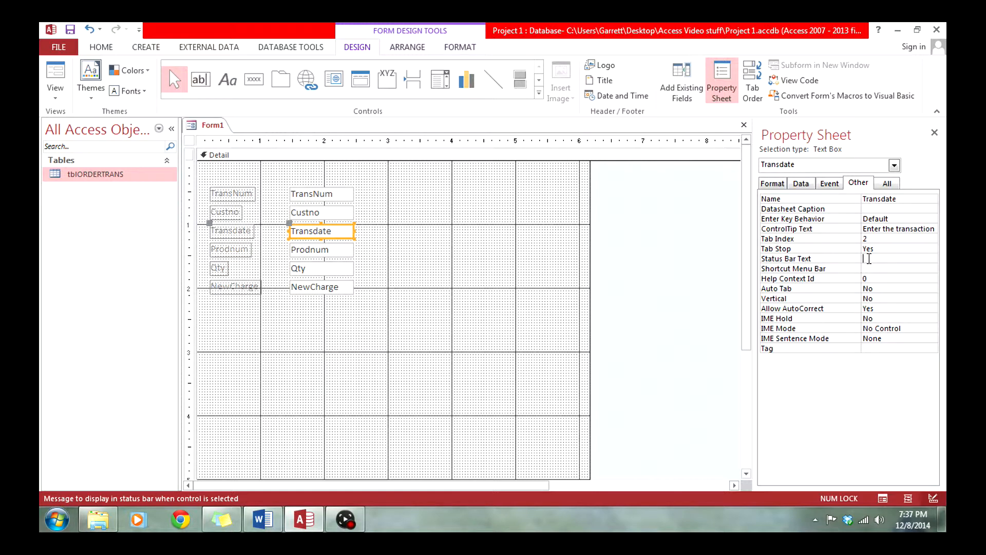
{"action": "type", "text": "P"}
{"action": "type", "text": "lease enter t"}
{"action": "type", "text": "he date of the "}
{"action": "type", "text": "transaction"}
{"action": "left_click", "coordinate": [883, 248]}
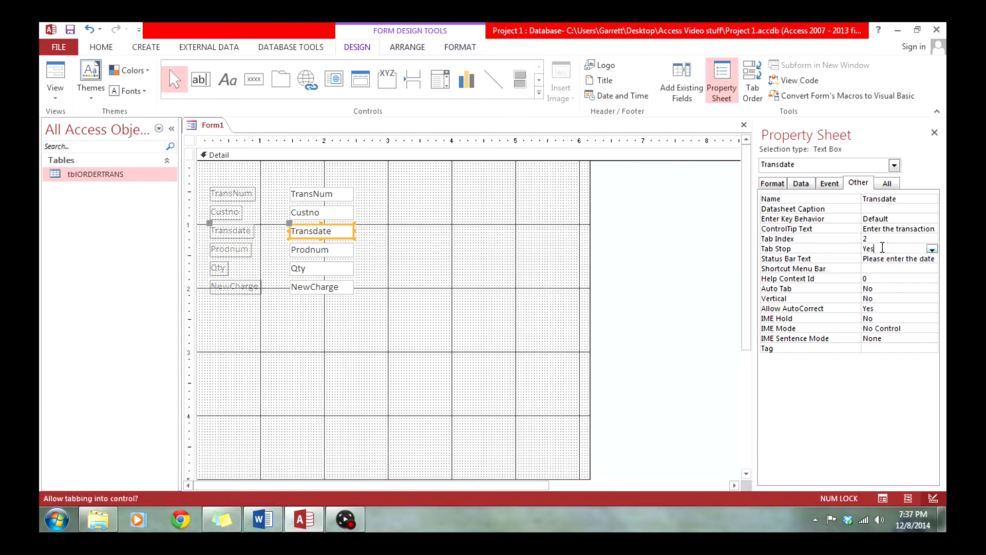
Step: Give the Transdate text box the default value Date() and the validation rule <=Date()
{"action": "left_click", "coordinate": [802, 185]}
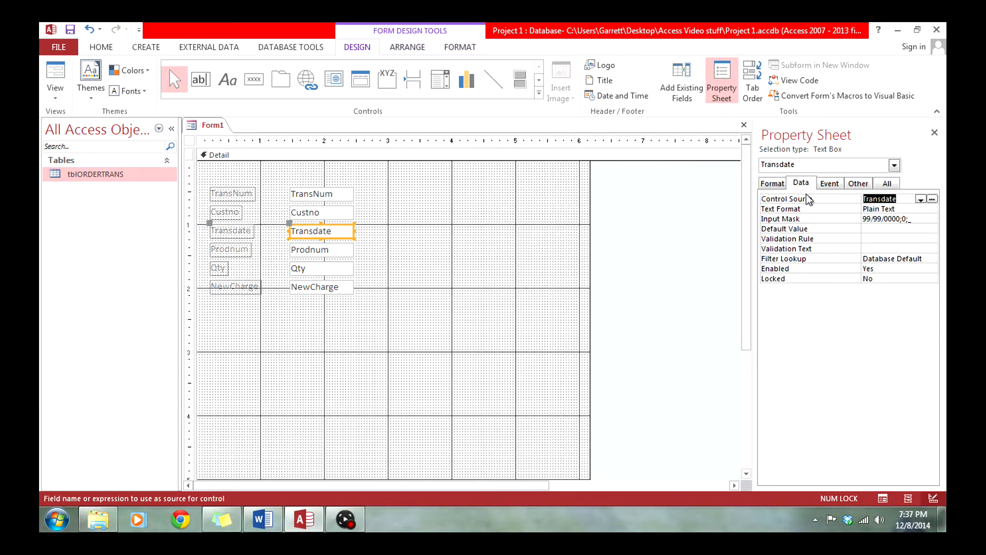
{"action": "left_click", "coordinate": [880, 232]}
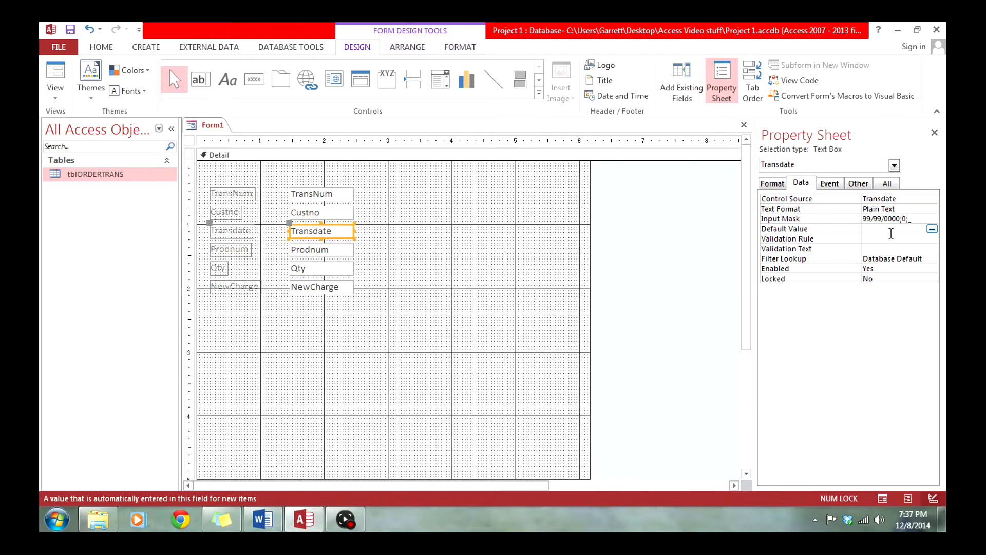
{"action": "type", "text": "Date()"}
{"action": "key", "text": "Return"}
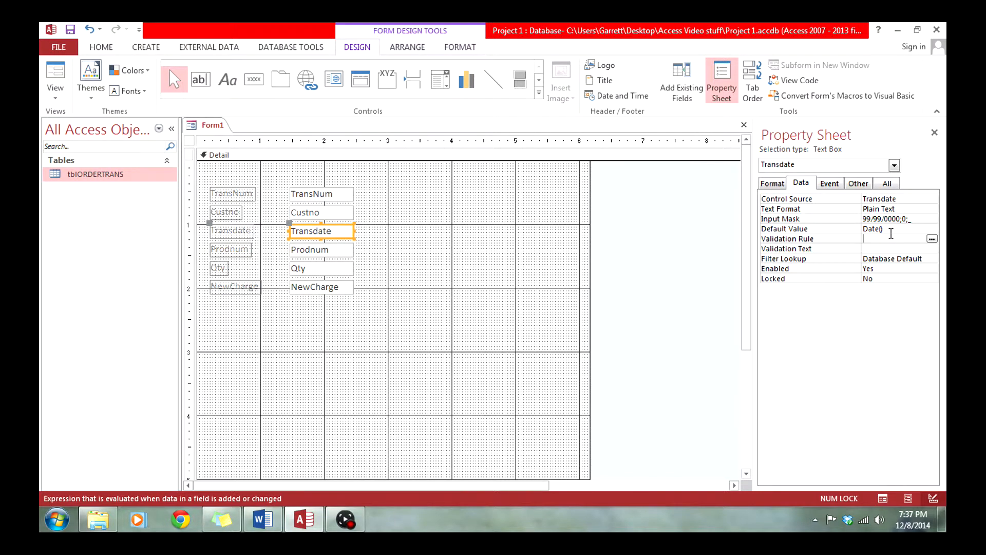
{"action": "type", "text": "<=Date"}
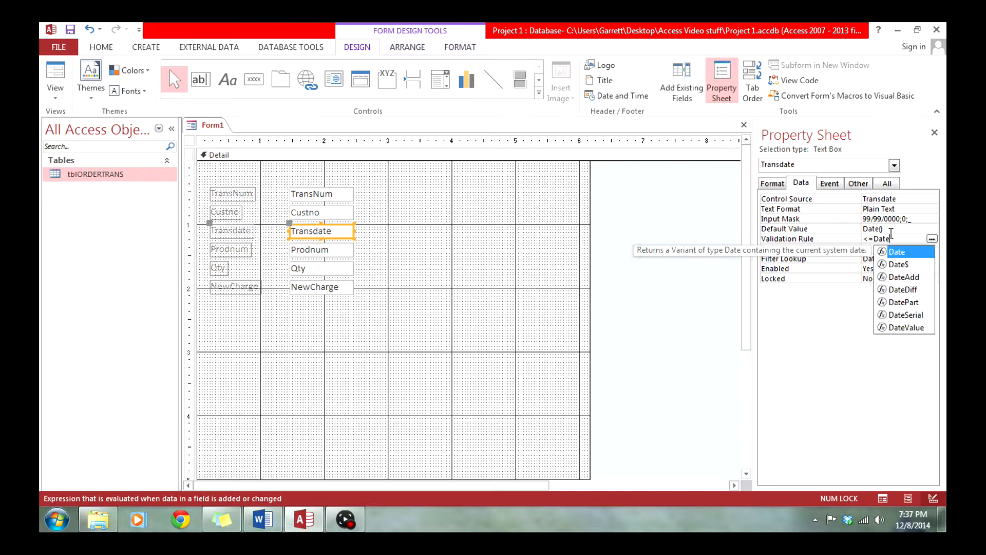
{"action": "type", "text": "()"}
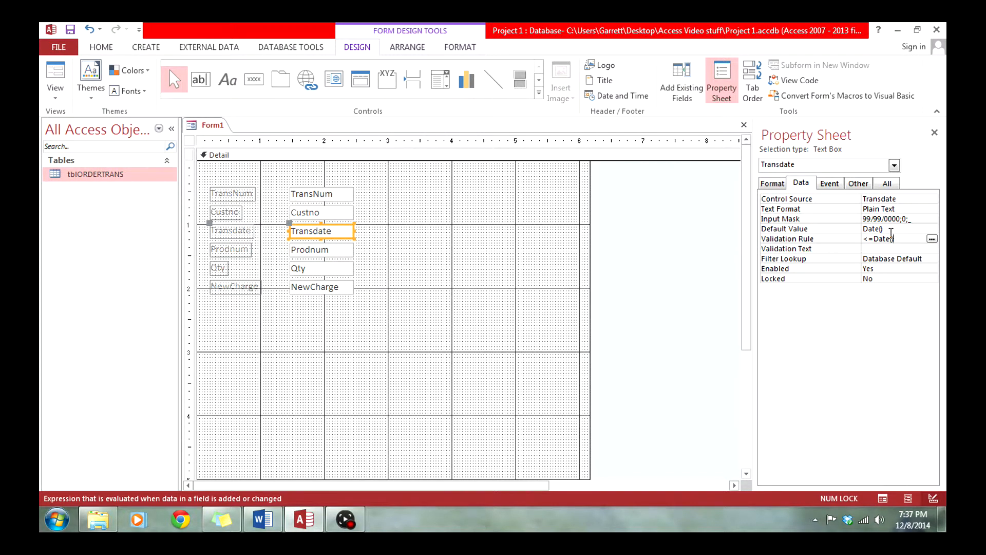
{"action": "left_click", "coordinate": [893, 229]}
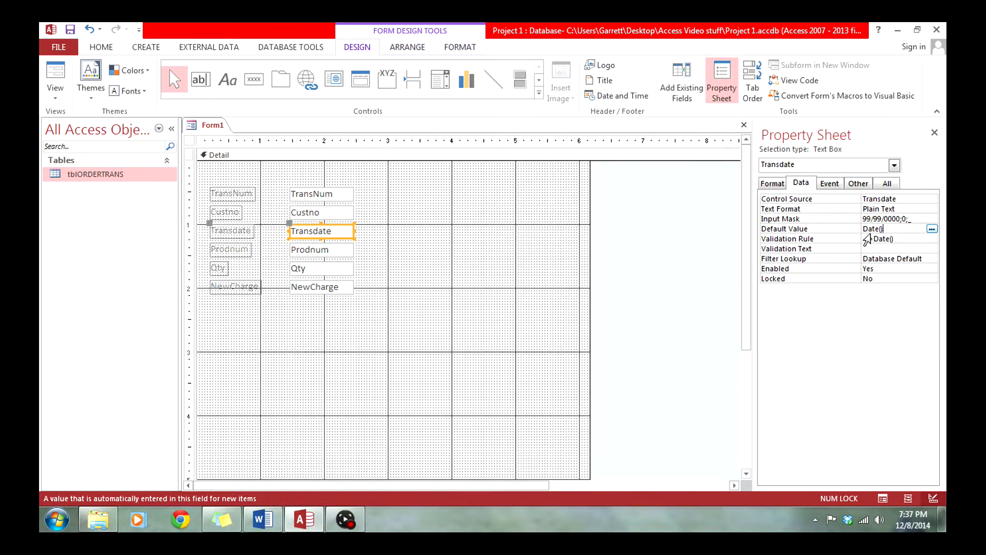
Step: Set the Transdate text box's validation text to "Date cannot be after today"
{"action": "left_click", "coordinate": [876, 249]}
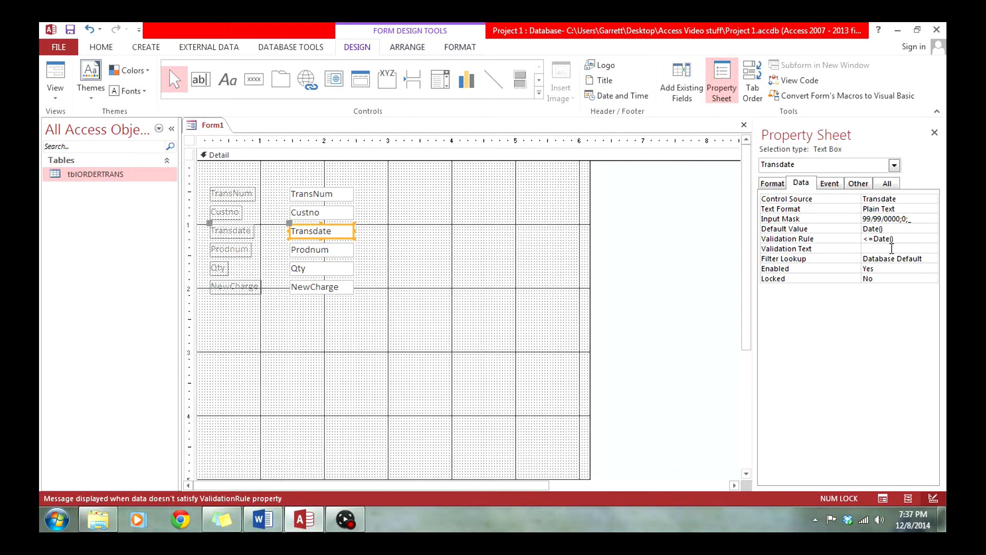
{"action": "type", "text": "Date cannot b"}
{"action": "type", "text": "e after today"}
Step: Preview the form in Form View, check the Transdate field's default date and status bar text, and return to Design View
{"action": "left_click", "coordinate": [883, 497]}
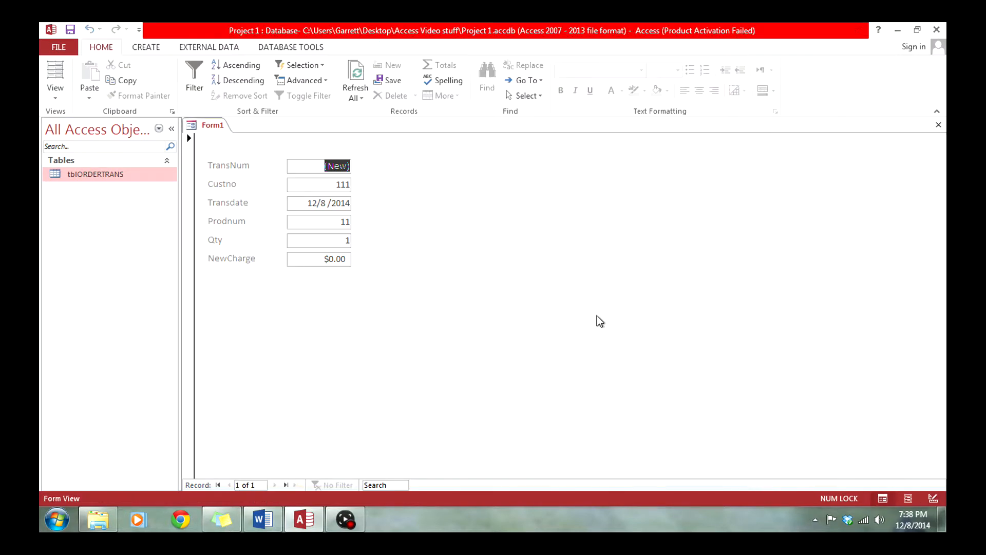
{"action": "left_click", "coordinate": [308, 203]}
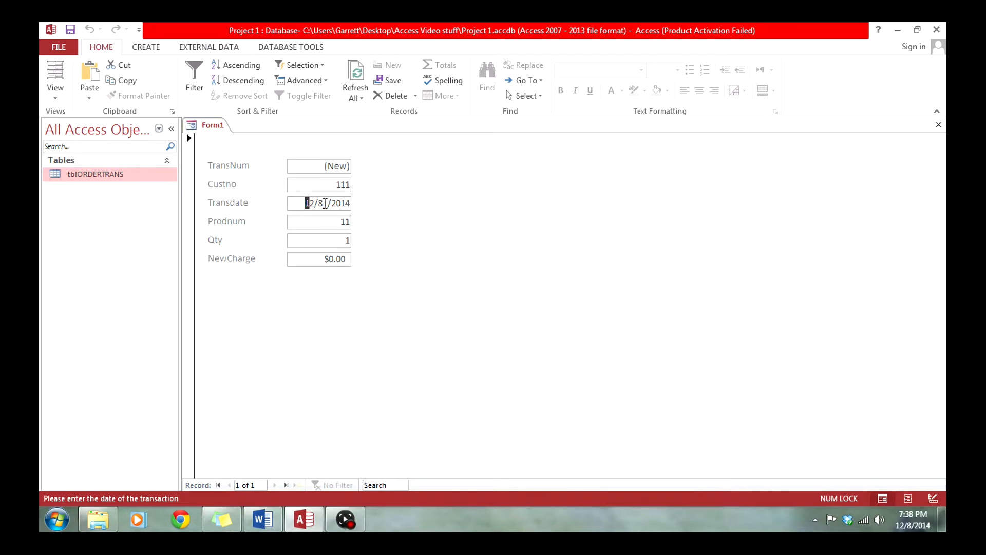
{"action": "left_click", "coordinate": [932, 499]}
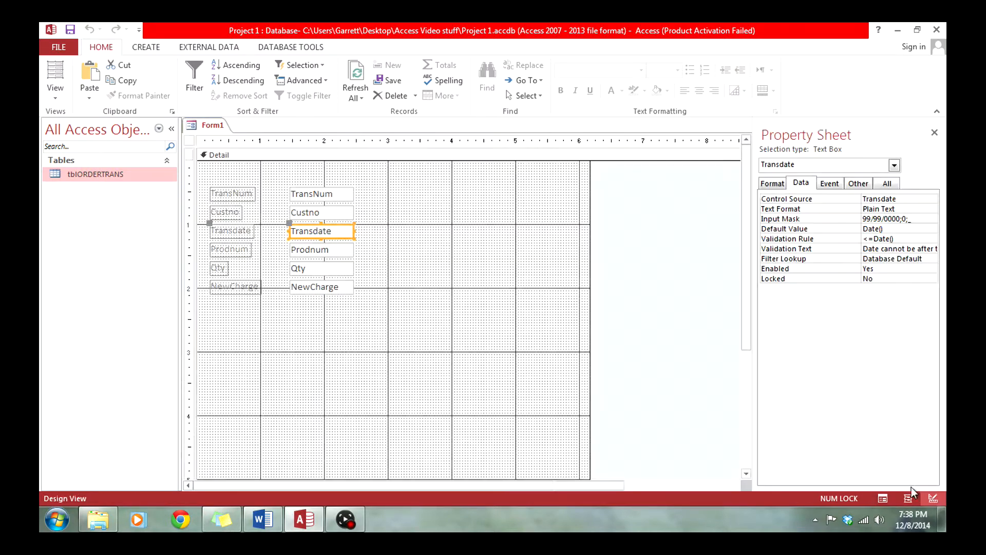
Step: Give the Prodnum text box a default value of 11 and the validation rule >=10 And <=99
{"action": "left_click", "coordinate": [343, 251]}
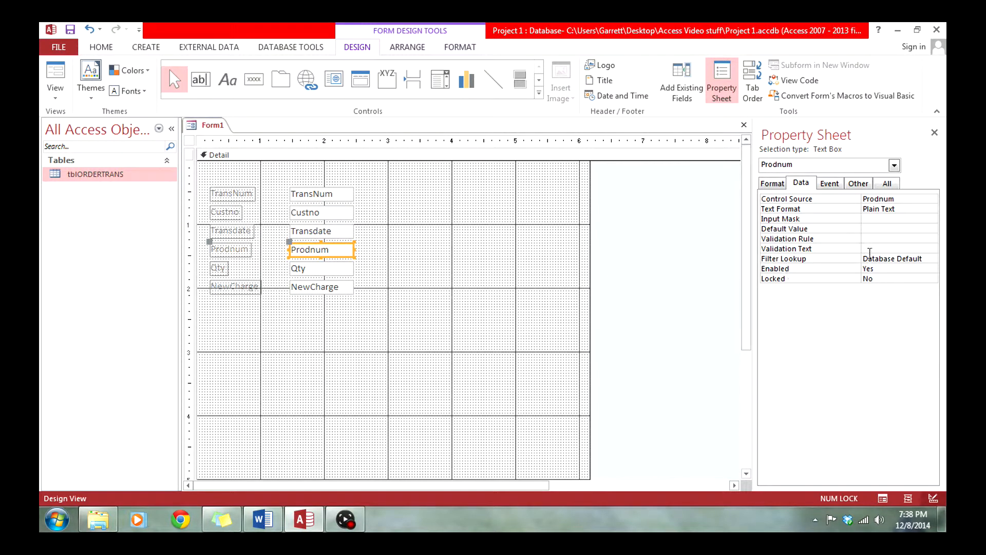
{"action": "left_click", "coordinate": [891, 229]}
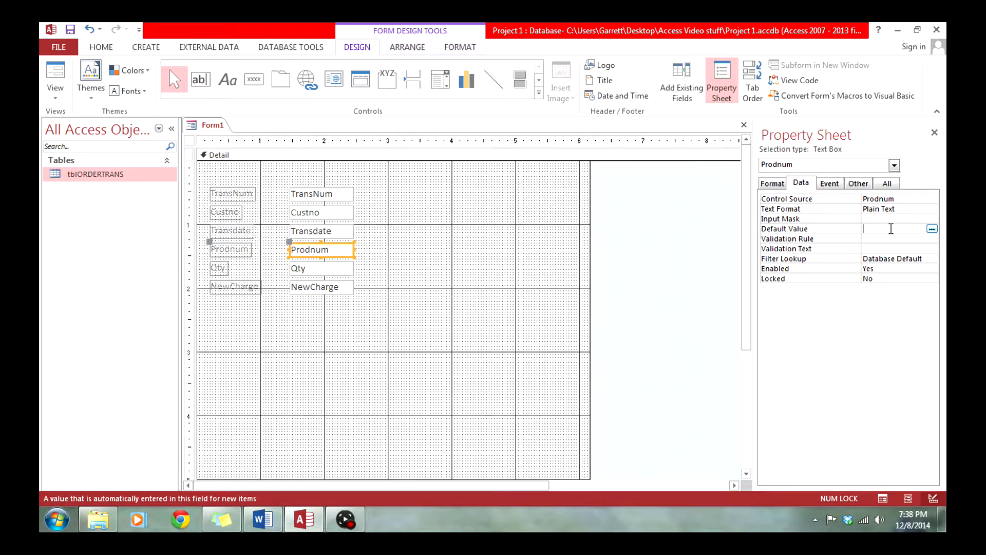
{"action": "type", "text": "11"}
{"action": "key", "text": "Return"}
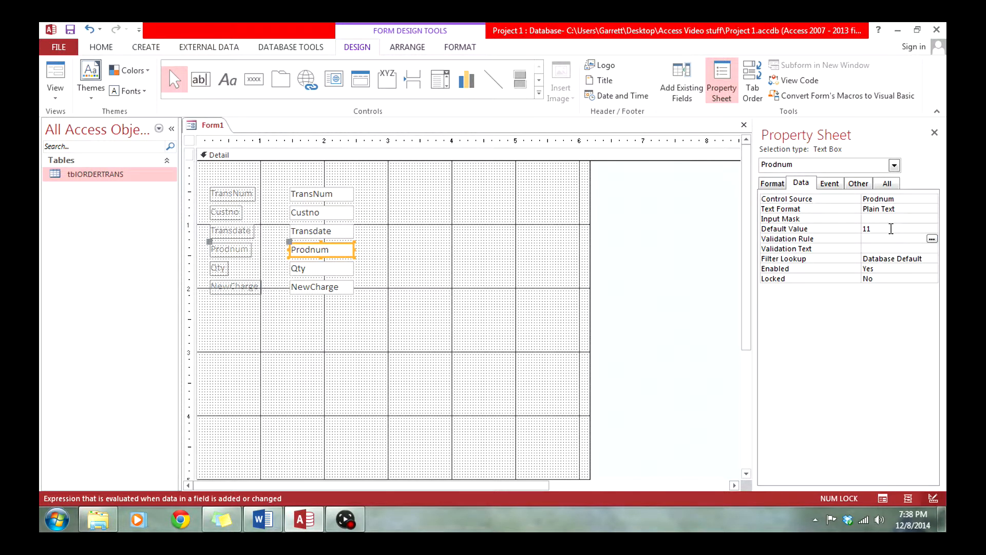
{"action": "type", "text": ">=10 and <=99"}
{"action": "key", "text": "Return"}
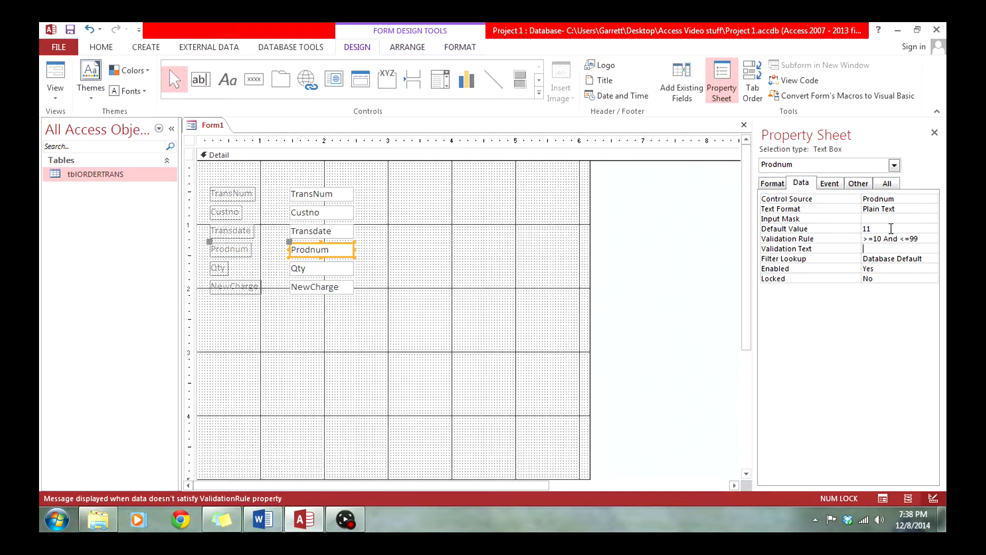
Step: Set the Prodnum text box's validation text to "Must be a two digit number"
{"action": "type", "text": "Must be a "}
{"action": "type", "text": "two digit num"}
{"action": "type", "text": "ber"}
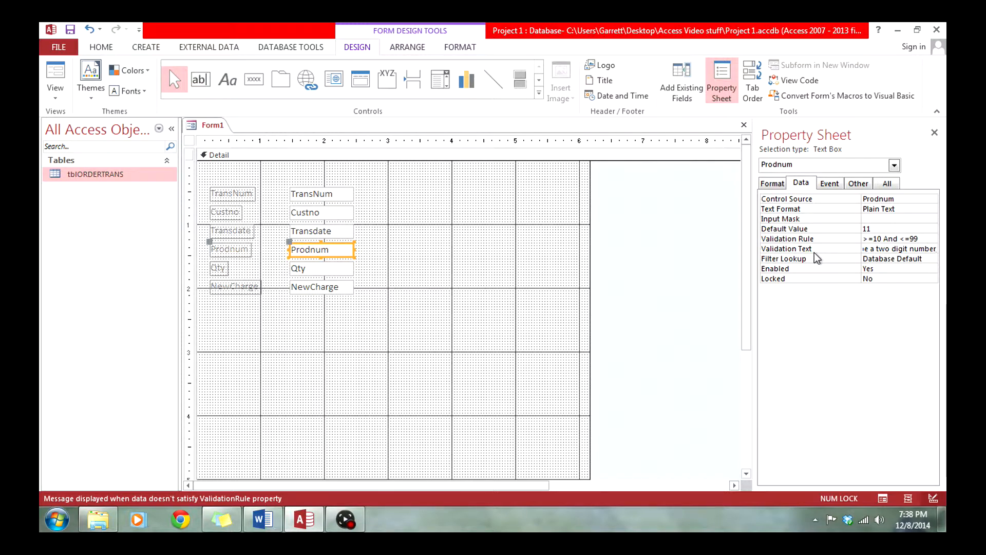
Step: Set the Prodnum text box's ControlTip text to "Enter the product number"
{"action": "left_click", "coordinate": [859, 186]}
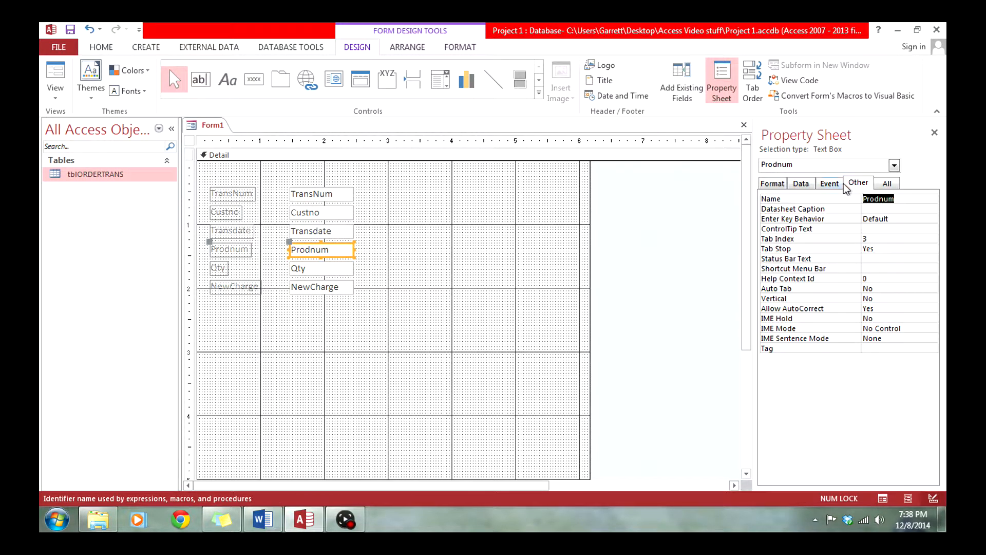
{"action": "left_click", "coordinate": [876, 228]}
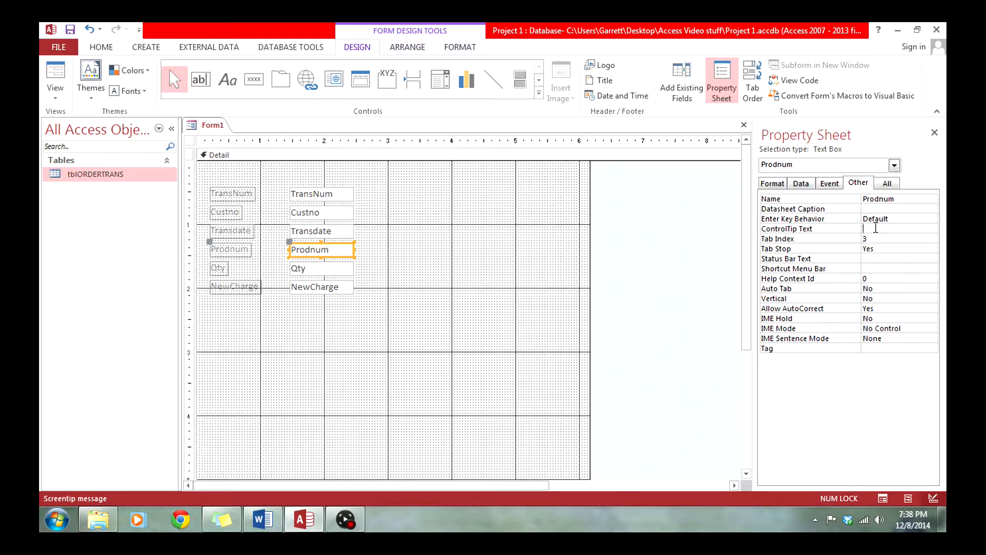
{"action": "type", "text": "Enter"}
{"action": "type", "text": " the product numb"}
{"action": "type", "text": "ewr"}
{"action": "key", "text": "BackSpace"}
{"action": "key", "text": "BackSpace"}
{"action": "type", "text": "r"}
Step: Set the Prodnum text box's status bar text to "Enter the product number you wish to order"
{"action": "key", "text": "Down"}
{"action": "key", "text": "Down"}
{"action": "key", "text": "Down"}
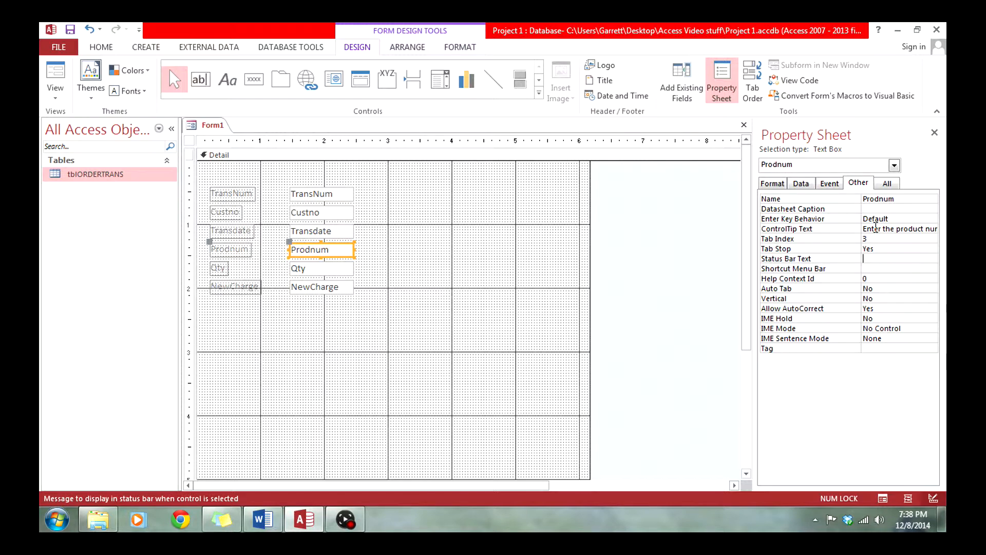
{"action": "type", "text": "Enter the product number you wish to order"}
{"action": "key", "text": "Return"}
Step: Save the form under the name frmORDERS
{"action": "key", "text": "ctrl+s"}
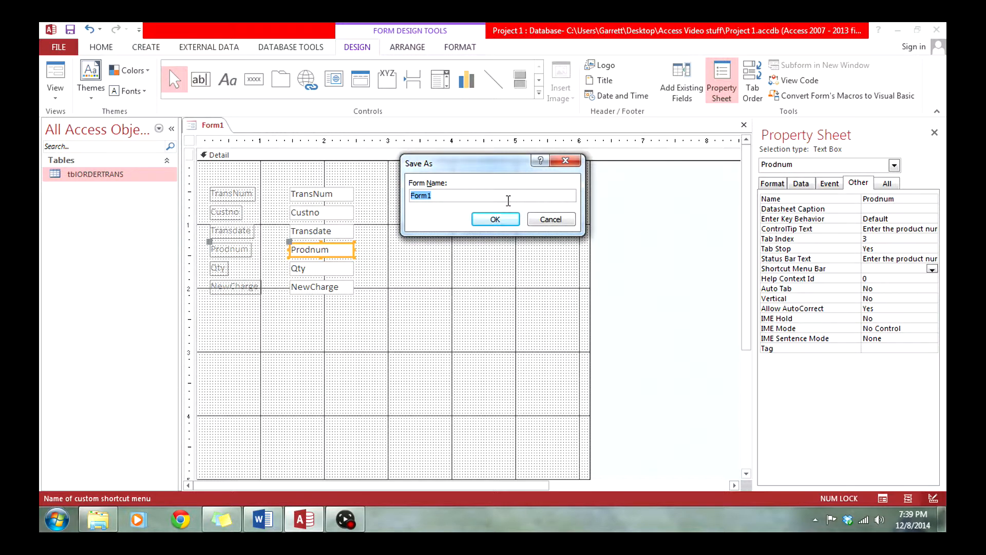
{"action": "type", "text": "frm"}
{"action": "key", "text": "Caps_Lock"}
{"action": "type", "text": "ORDERS"}
{"action": "key", "text": "Caps_Lock"}
{"action": "key", "text": "Return"}
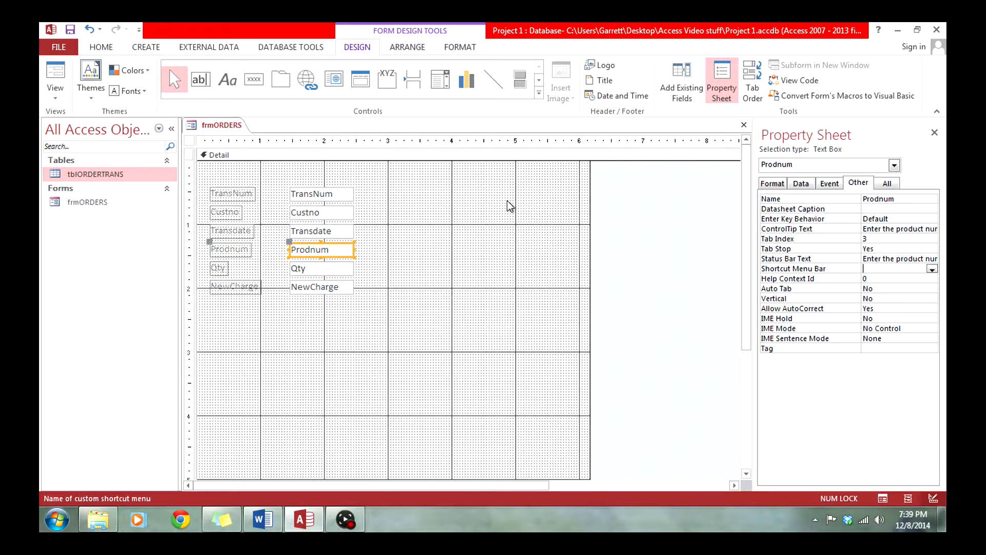
Step: Set the Qty text box's ControlTip text to "Enter the quantity desired"
{"action": "left_click", "coordinate": [319, 267]}
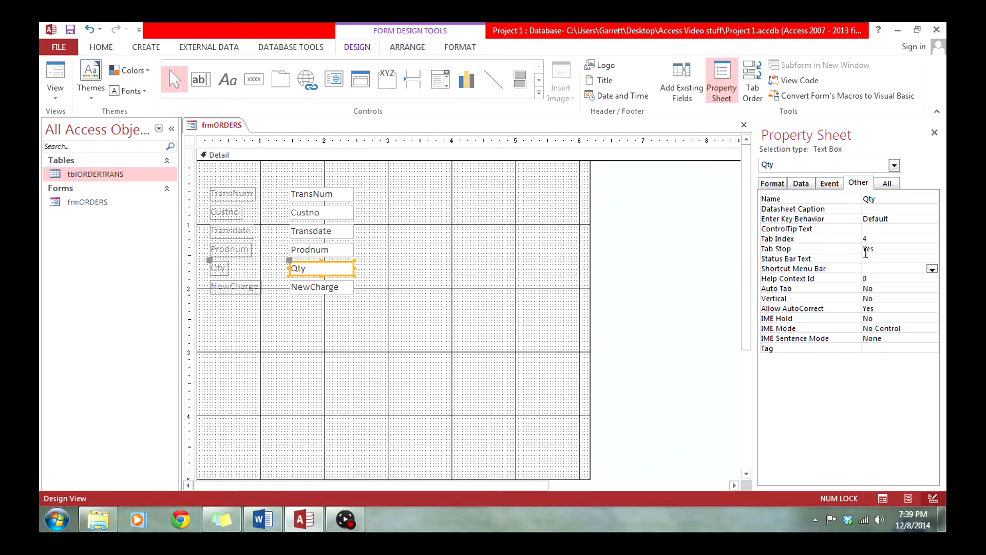
{"action": "left_click", "coordinate": [886, 228]}
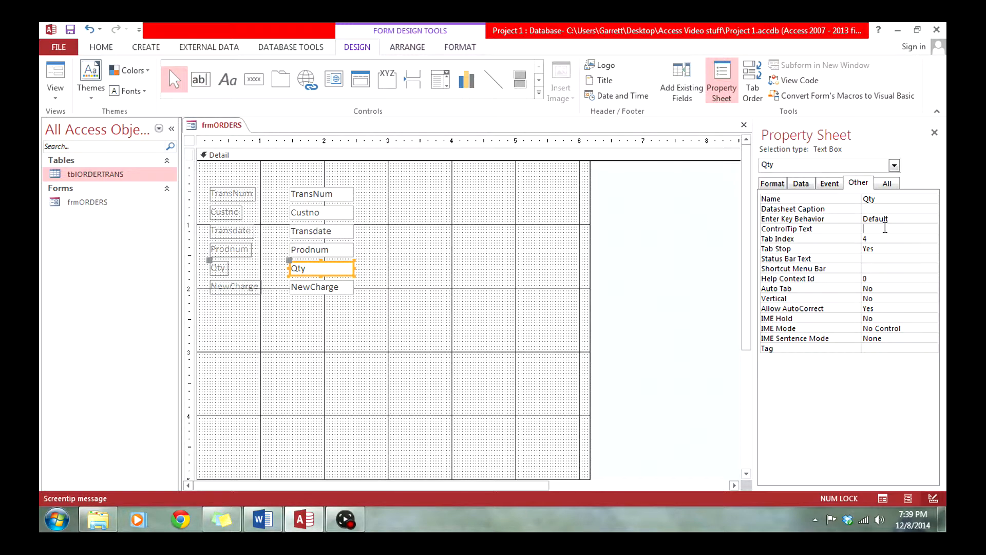
{"action": "type", "text": "Enter the "}
{"action": "type", "text": "quanit"}
{"action": "type", "text": "ty desired"}
Step: Copy the Qty text box's ControlTip text into its status bar text
{"action": "left_click_drag", "start_coordinate": [932, 229], "coordinate": [818, 231]}
{"action": "key", "text": "ctrl+c"}
{"action": "left_click", "coordinate": [873, 260]}
{"action": "key", "text": "ctrl+v"}
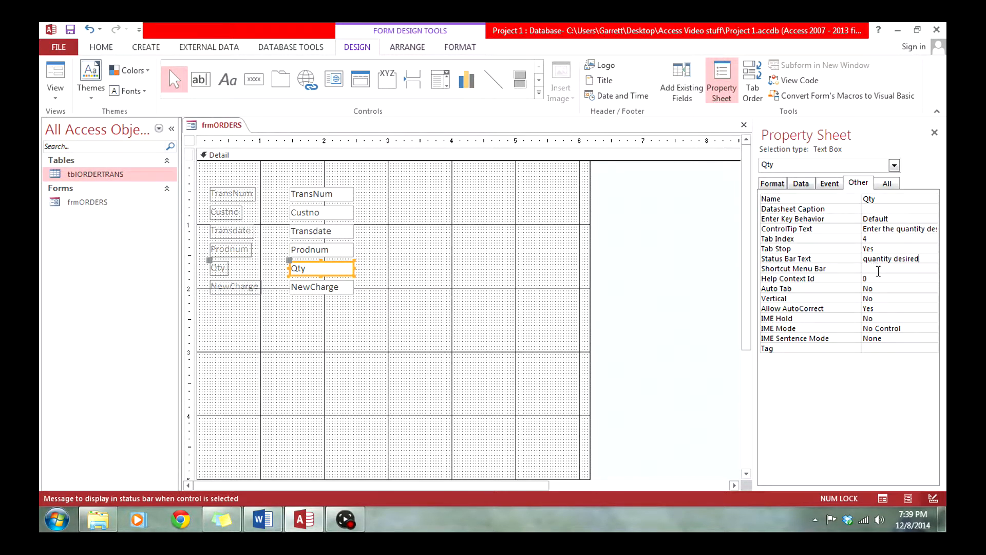
Step: Set the Qty text box's default value to 1
{"action": "left_click", "coordinate": [801, 185]}
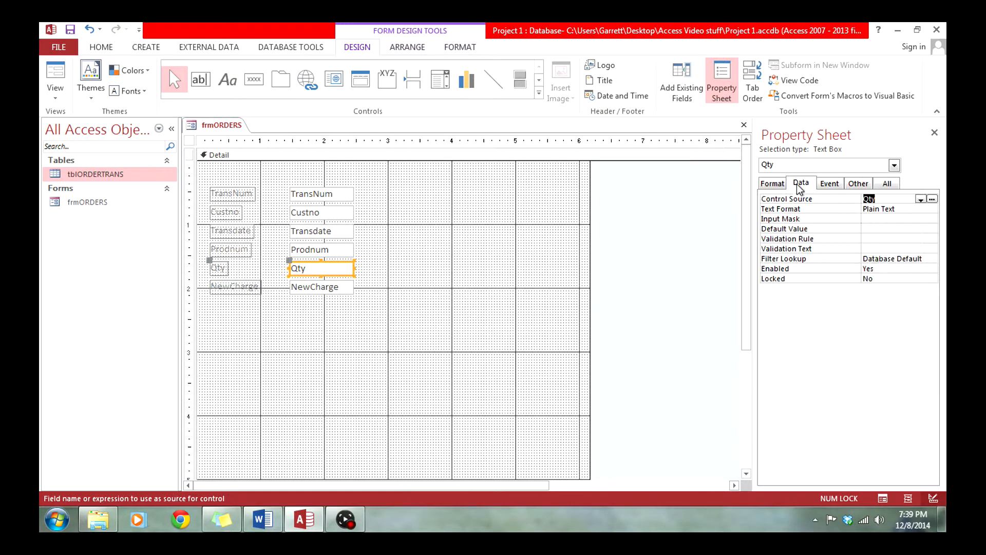
{"action": "left_click", "coordinate": [876, 230]}
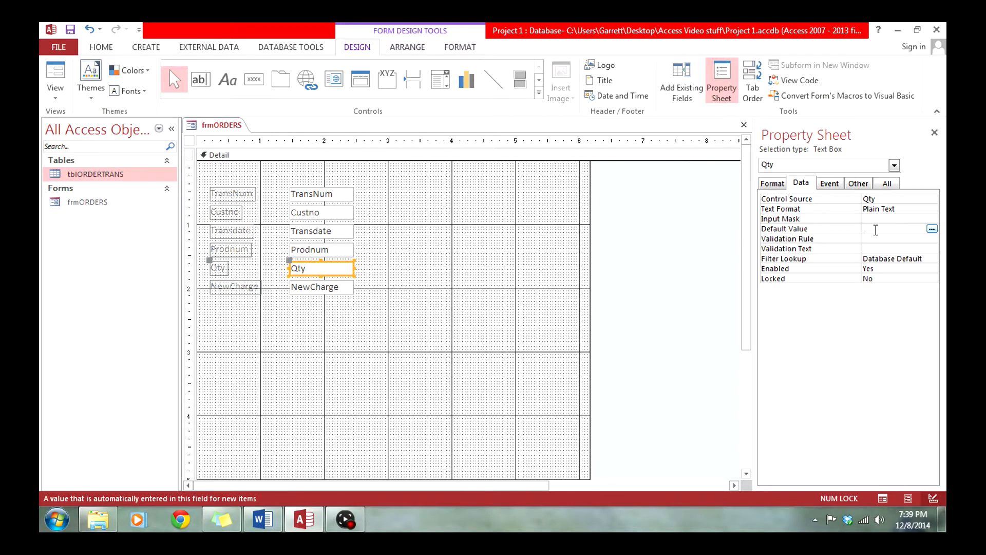
{"action": "type", "text": "1"}
{"action": "key", "text": "Down"}
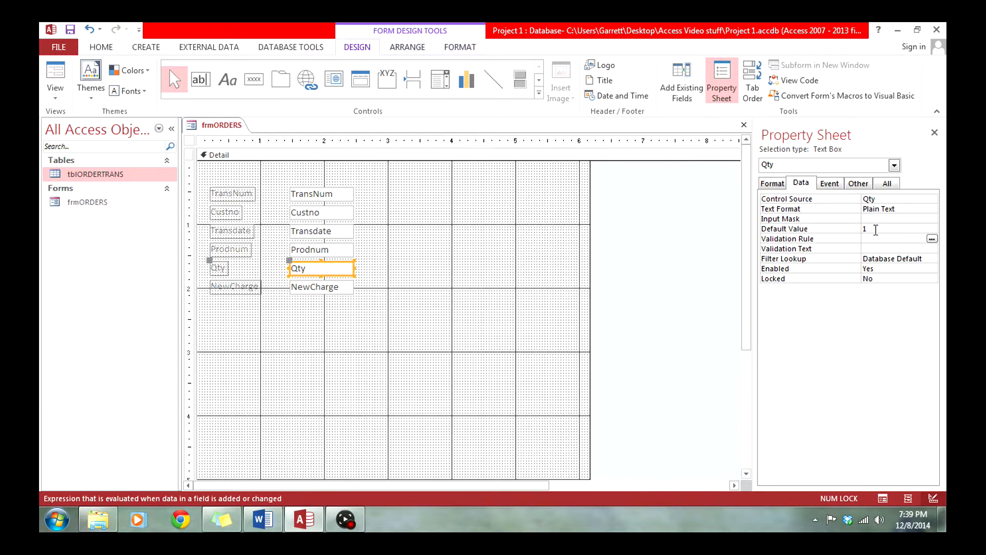
Step: Give the Qty text box the validation rule >=0 and the validation text "Cannot enter a negative number"
{"action": "type", "text": ">=0"}
{"action": "key", "text": "Down"}
{"action": "type", "text": "Ca"}
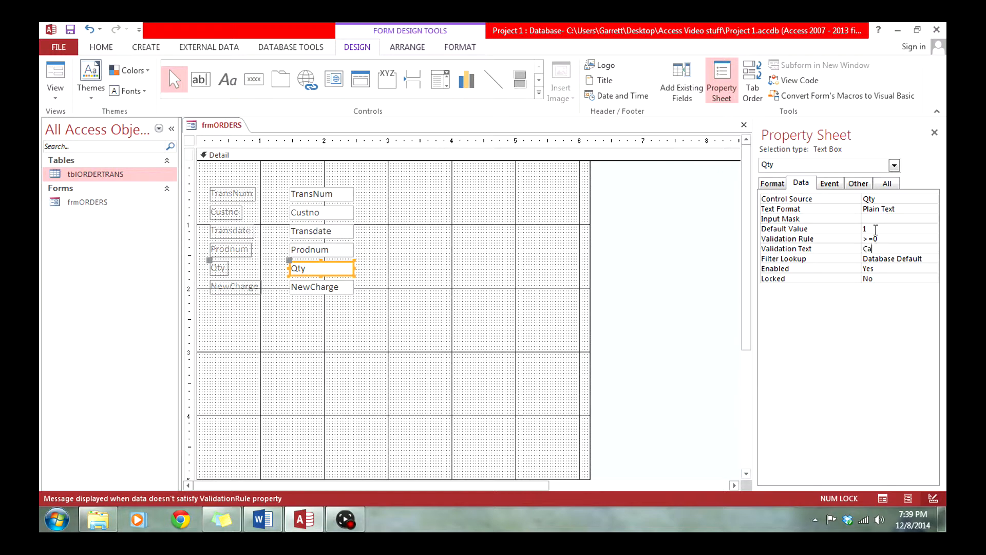
{"action": "type", "text": "nnot enter a negative number"}
{"action": "key", "text": "Return"}
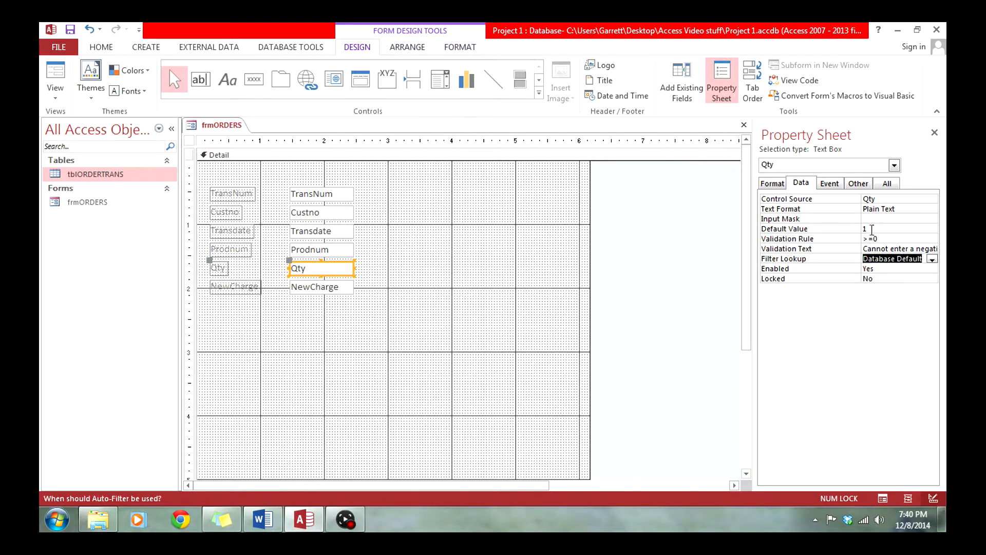
Step: Set the NewCharge text box's default value to 0
{"action": "left_click", "coordinate": [337, 288]}
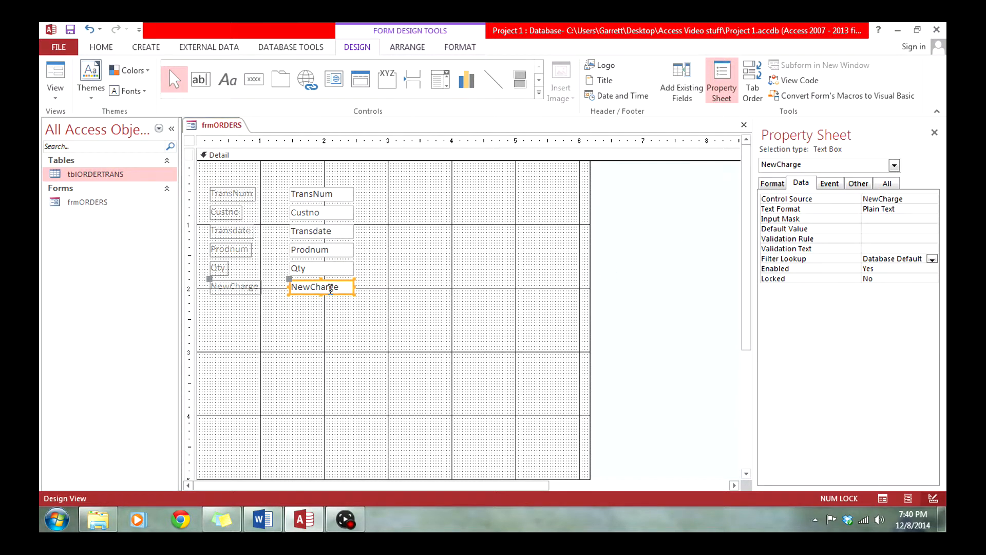
{"action": "left_click", "coordinate": [883, 227]}
{"action": "key", "text": "Return"}
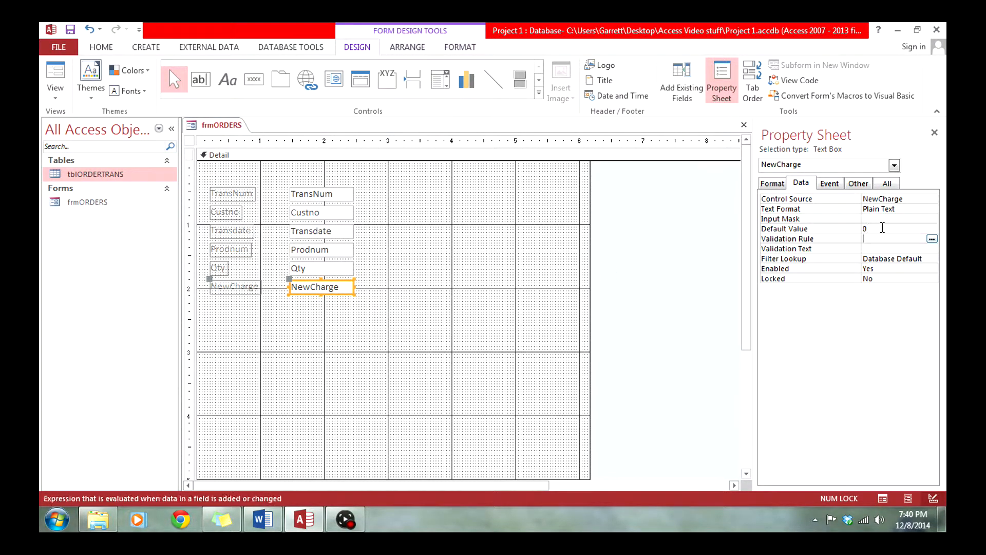
Step: Give the NewCharge text box the validation rule >=0 and the validation text "Cannot enter a negative number"
{"action": "type", "text": ">=0"}
{"action": "key", "text": "Return"}
{"action": "type", "text": "Can"}
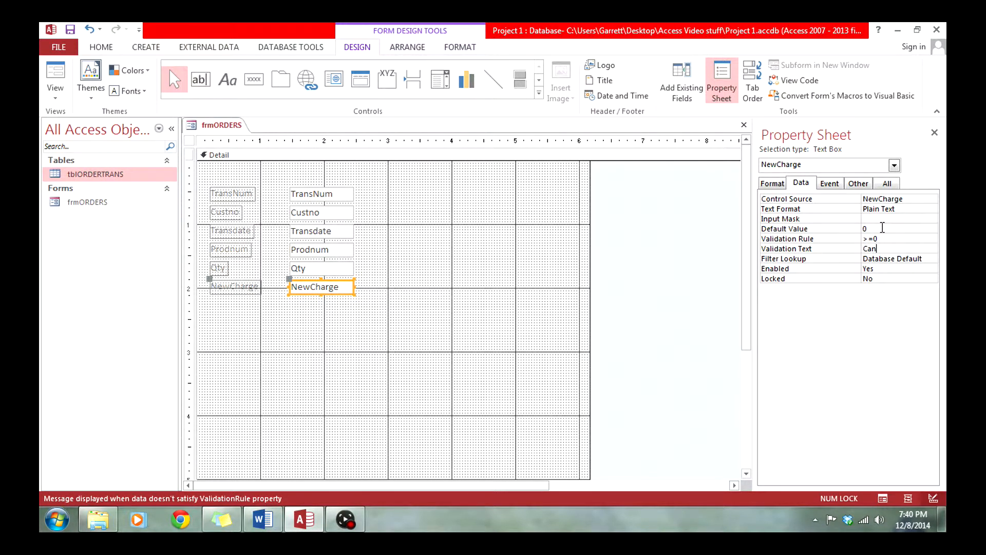
{"action": "type", "text": "not enter"}
{"action": "type", "text": " a negative"}
{"action": "type", "text": " number"}
Step: Set the NewCharge text box's ControlTip text to "Enter the amount of the order"
{"action": "left_click", "coordinate": [863, 185]}
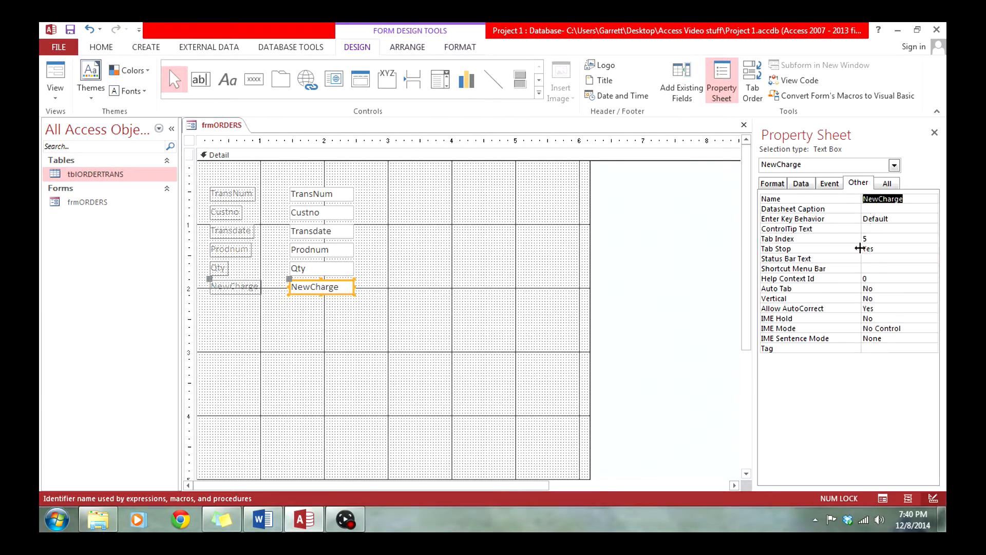
{"action": "left_click", "coordinate": [881, 227]}
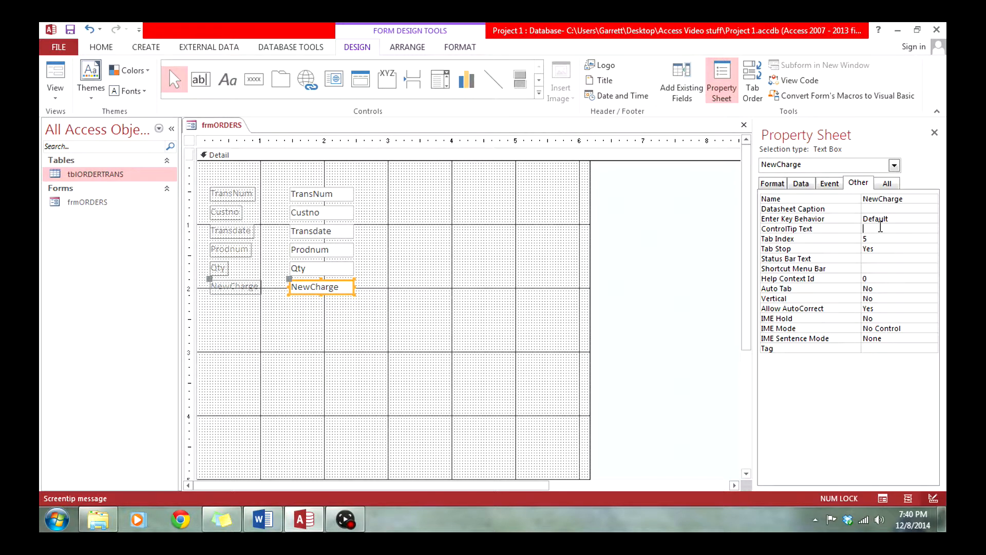
{"action": "type", "text": "Enter"}
{"action": "type", "text": " the amount of t"}
{"action": "type", "text": "he order"}
Step: Copy the NewCharge text box's ControlTip text "Enter the amount of the order" into its status bar text
{"action": "left_click", "coordinate": [884, 258]}
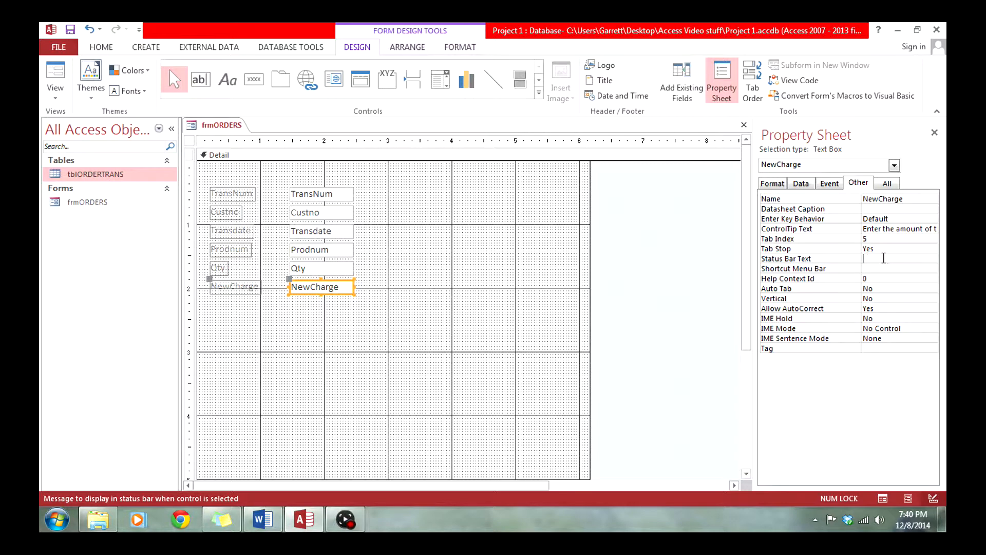
{"action": "double_click", "coordinate": [922, 229]}
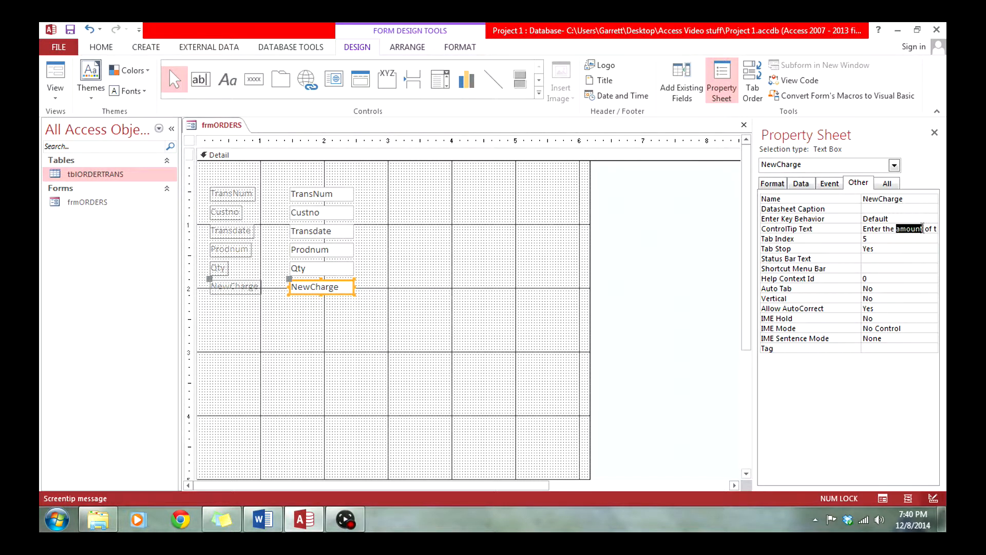
{"action": "mouse_move", "coordinate": [929, 228]}
{"action": "left_mouse_down"}
{"action": "mouse_move", "coordinate": [894, 229]}
{"action": "mouse_move", "coordinate": [945, 231]}
{"action": "left_mouse_up"}
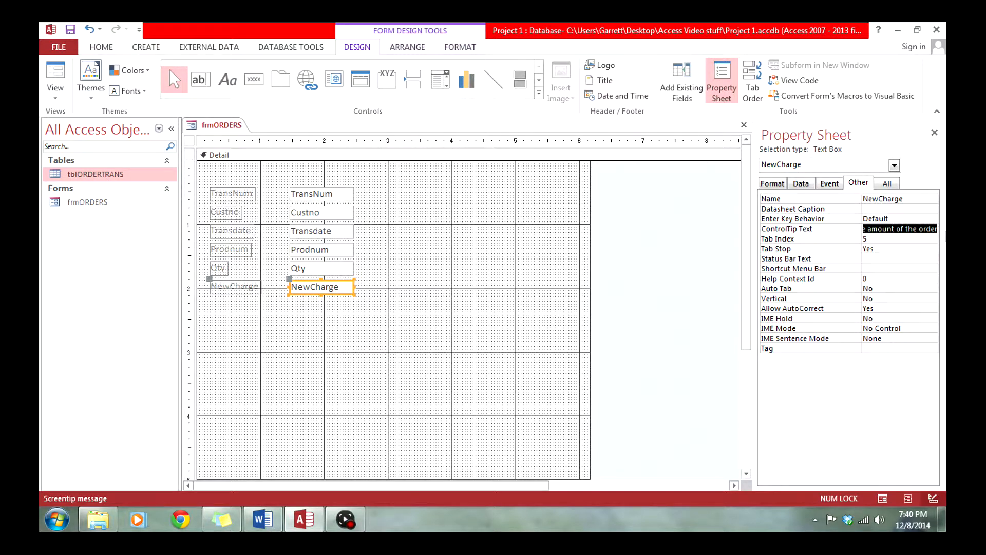
{"action": "key", "text": "ctrl+v"}
{"action": "key", "text": "ctrl+z"}
{"action": "key", "text": "ctrl+c"}
{"action": "left_click", "coordinate": [878, 260]}
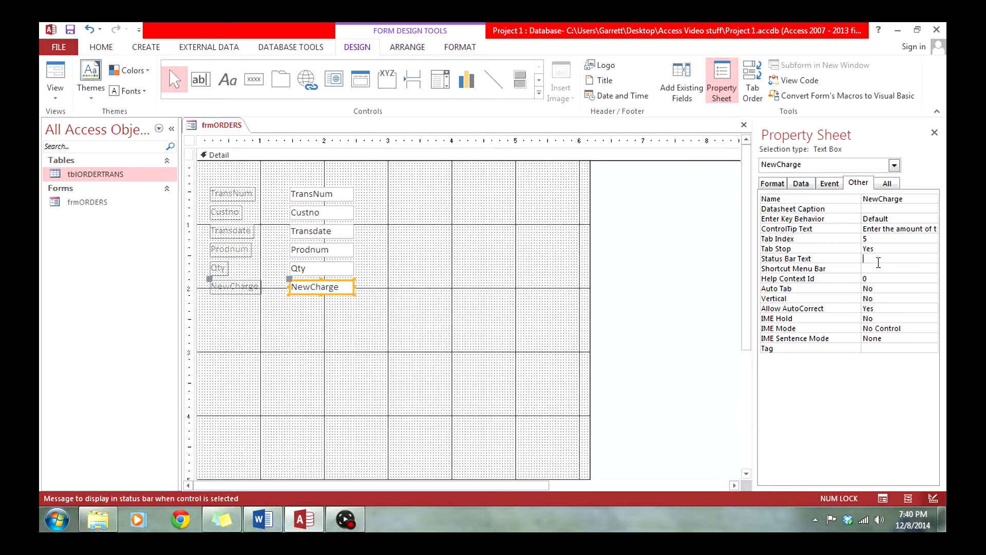
{"action": "key", "text": "ctrl+v"}
{"action": "left_click", "coordinate": [913, 248]}
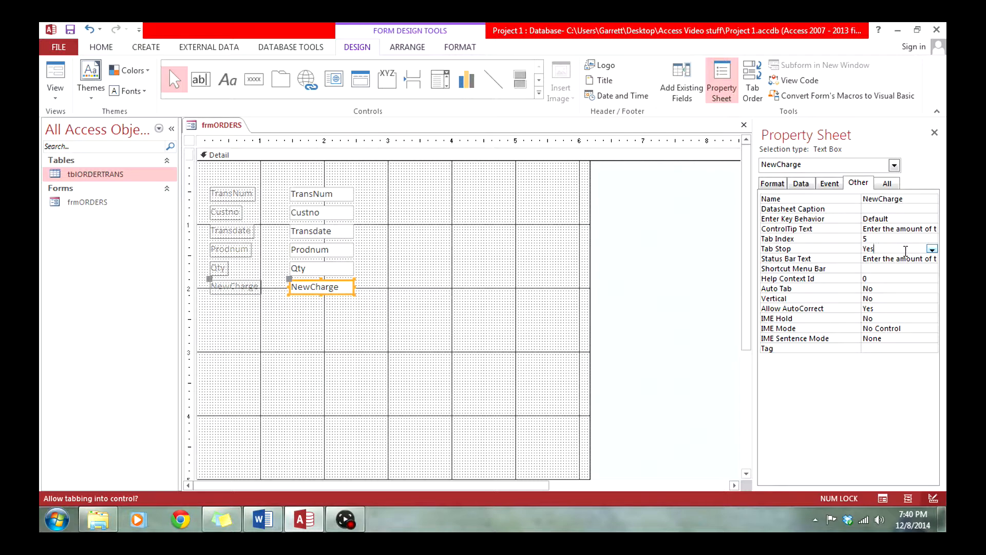
Step: Read the Disallow Focus instructions in the Word walkthrough document and return to the Access form
{"action": "left_click", "coordinate": [262, 519]}
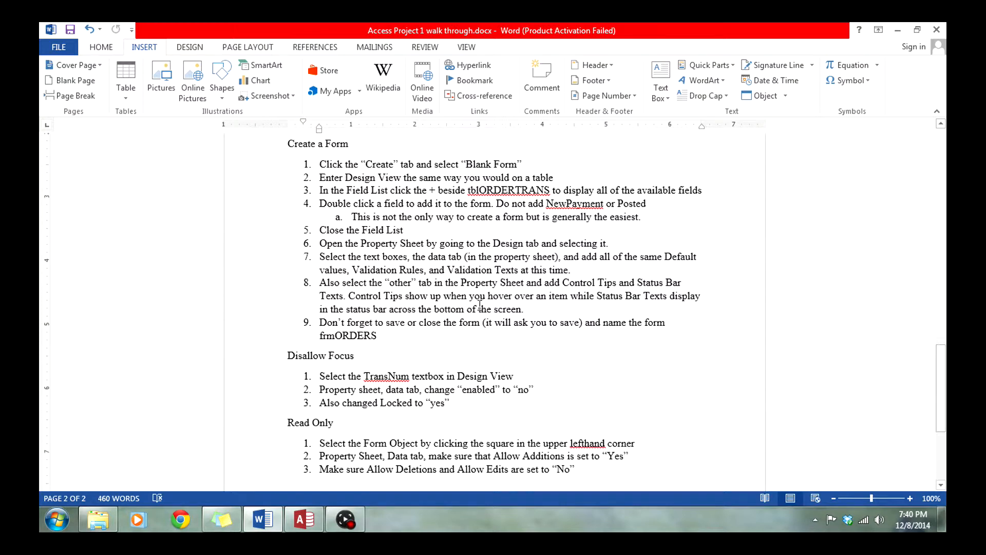
{"action": "scroll", "coordinate": [483, 310], "scroll_direction": "down", "scroll_amount": 3}
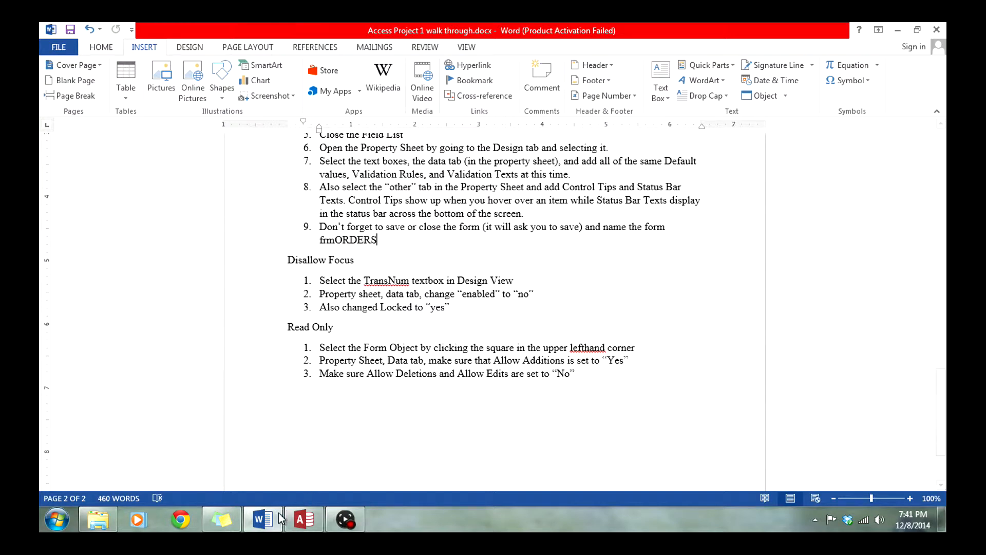
{"action": "left_click", "coordinate": [305, 519]}
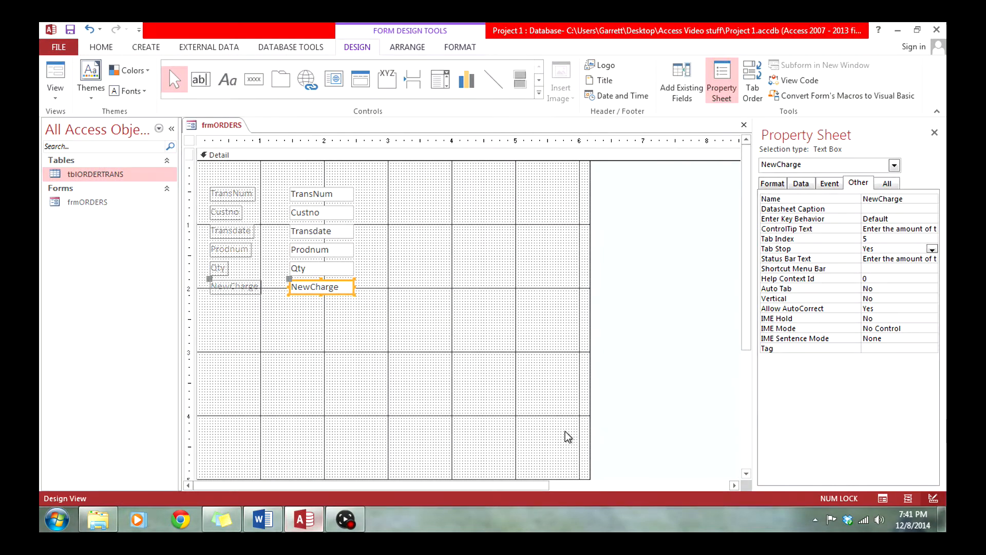
Step: Disallow focus on the TransNum text box by setting Enabled to No and Locked to Yes
{"action": "left_click", "coordinate": [320, 195]}
{"action": "left_click", "coordinate": [801, 184]}
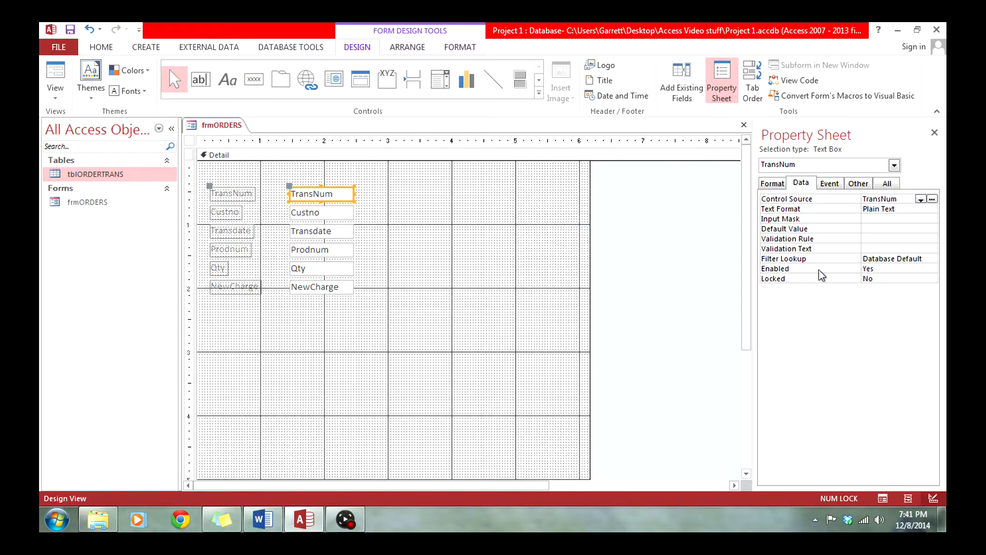
{"action": "double_click", "coordinate": [880, 271]}
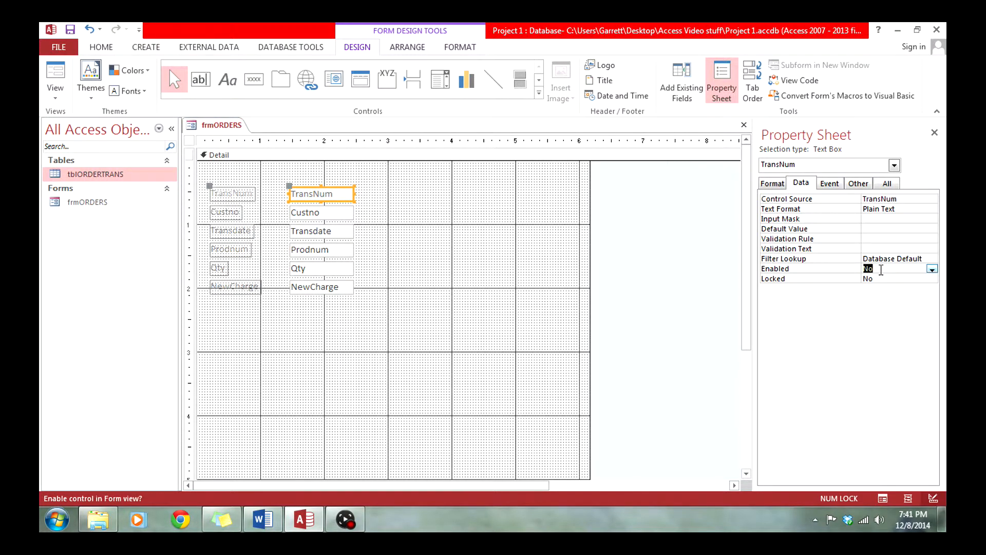
{"action": "left_click", "coordinate": [886, 279]}
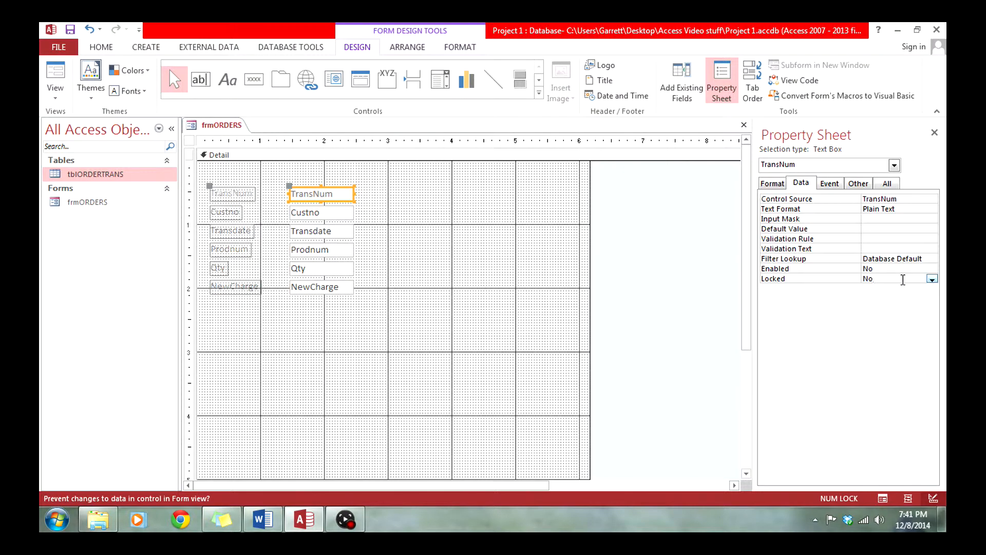
{"action": "left_click", "coordinate": [932, 280]}
{"action": "left_click", "coordinate": [924, 288]}
Step: Correct "lefthand" to "left hand" in the Read Only section of the Word walkthrough and return to Access
{"action": "left_click", "coordinate": [263, 519]}
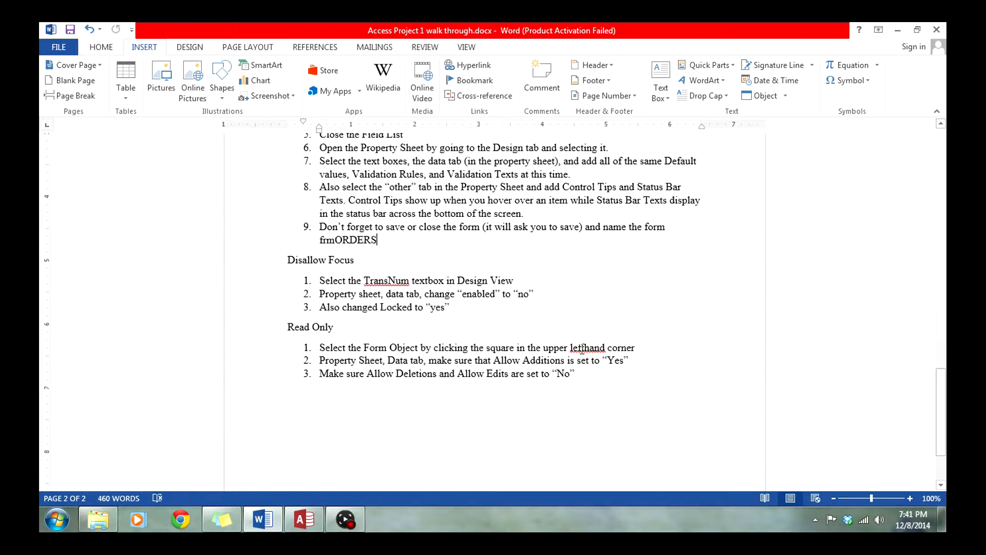
{"action": "left_click", "coordinate": [585, 348]}
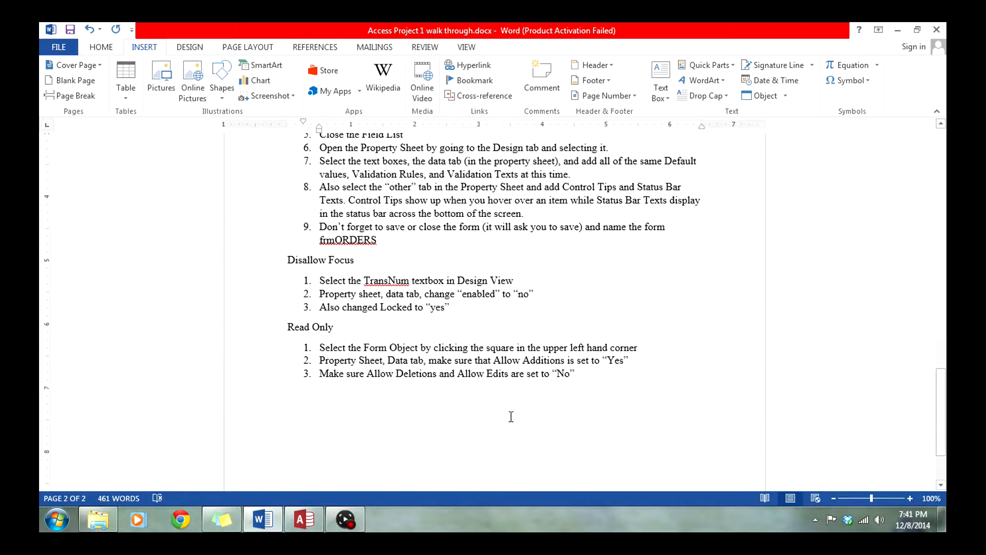
{"action": "left_click", "coordinate": [307, 514]}
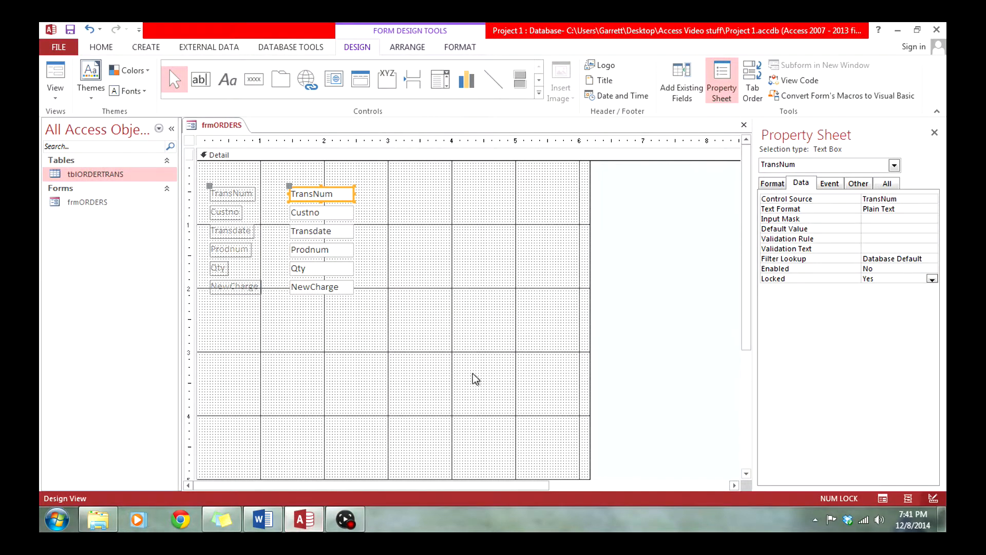
Step: Make existing records read-only by setting the whole form's Allow Deletions and Allow Edits properties to No
{"action": "left_click", "coordinate": [190, 141]}
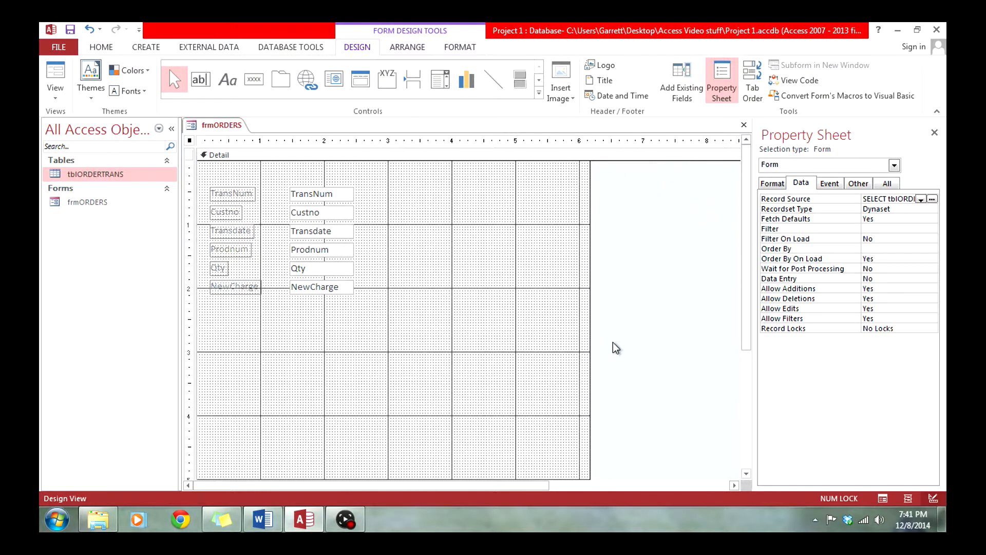
{"action": "double_click", "coordinate": [878, 299]}
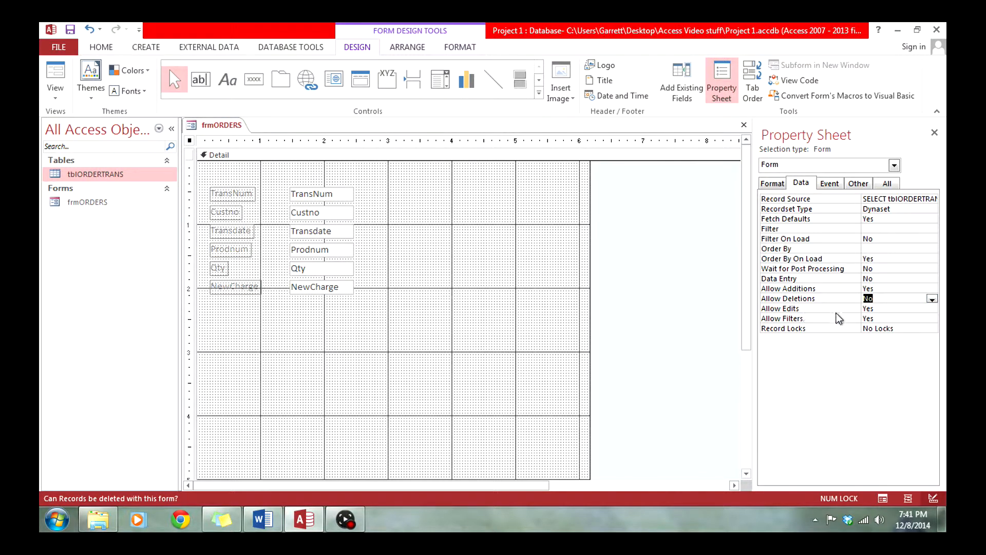
{"action": "left_click", "coordinate": [889, 308]}
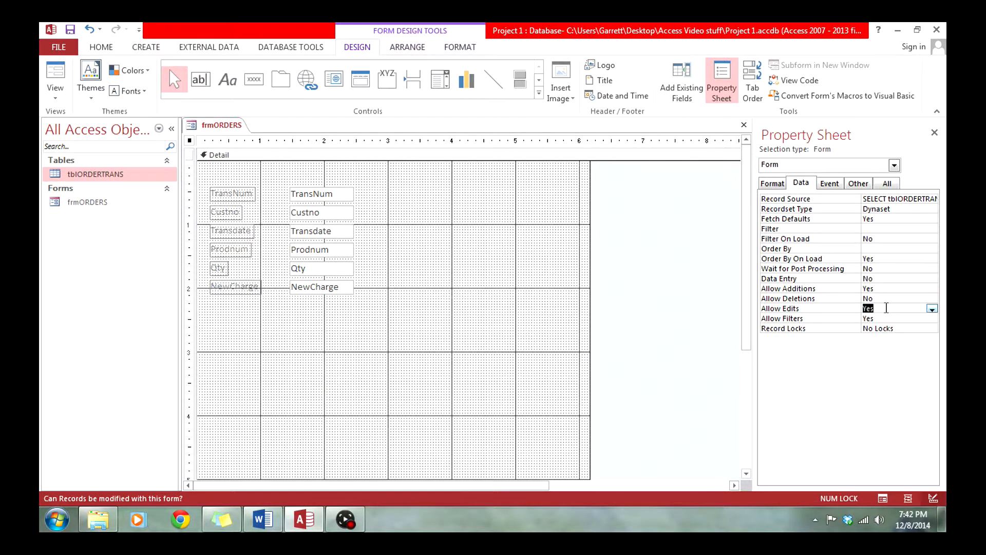
{"action": "double_click", "coordinate": [887, 308]}
{"action": "double_click", "coordinate": [886, 308]}
{"action": "left_click", "coordinate": [887, 308]}
{"action": "double_click", "coordinate": [887, 308]}
{"action": "left_click", "coordinate": [884, 318]}
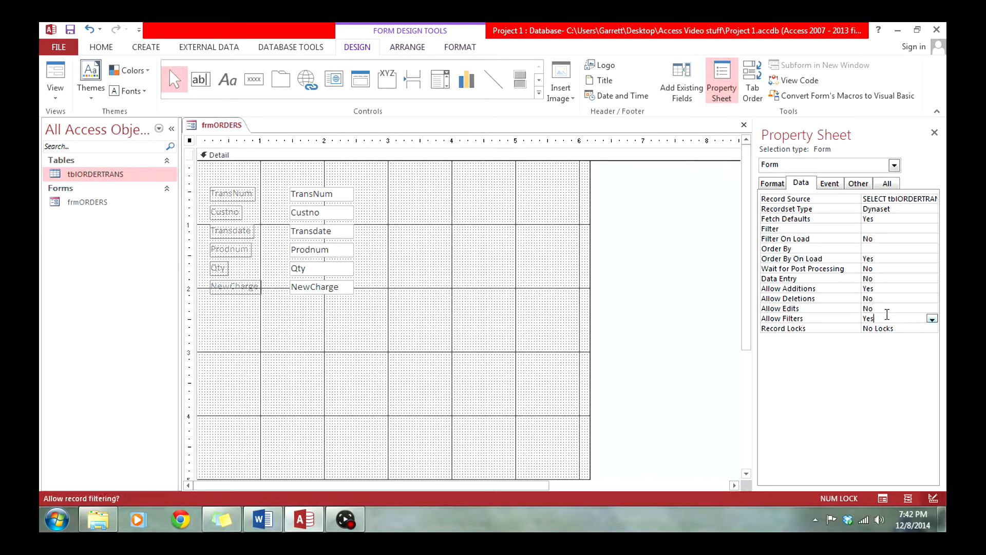